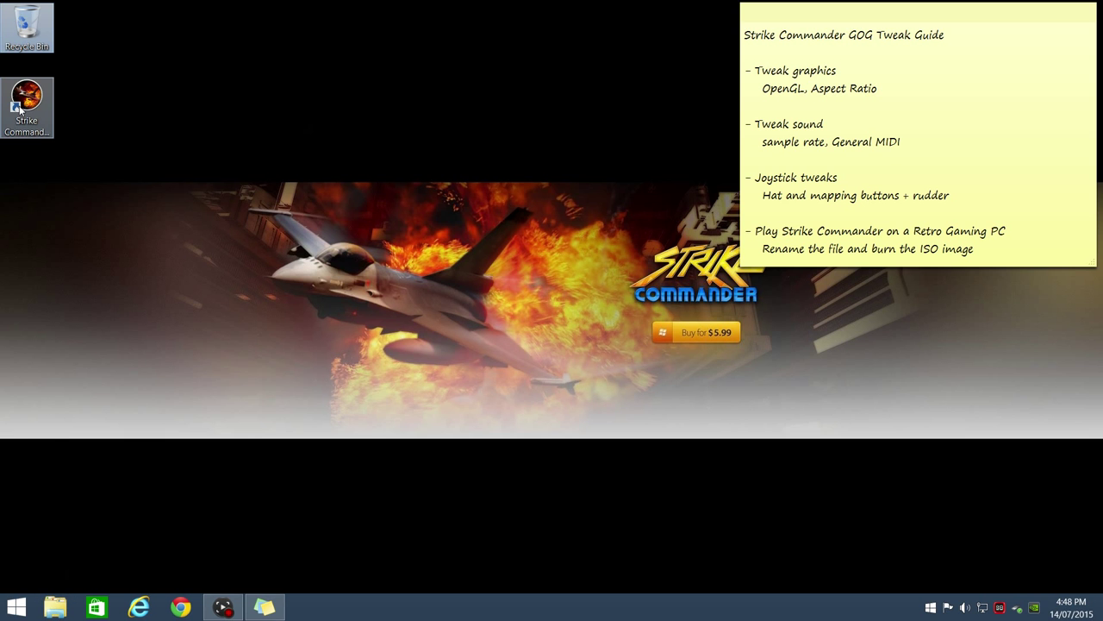
# - Open dosboxSC.conf from the Strike Commander folder inside GOG Games and maximize the text window
pyautogui.click(54, 607)
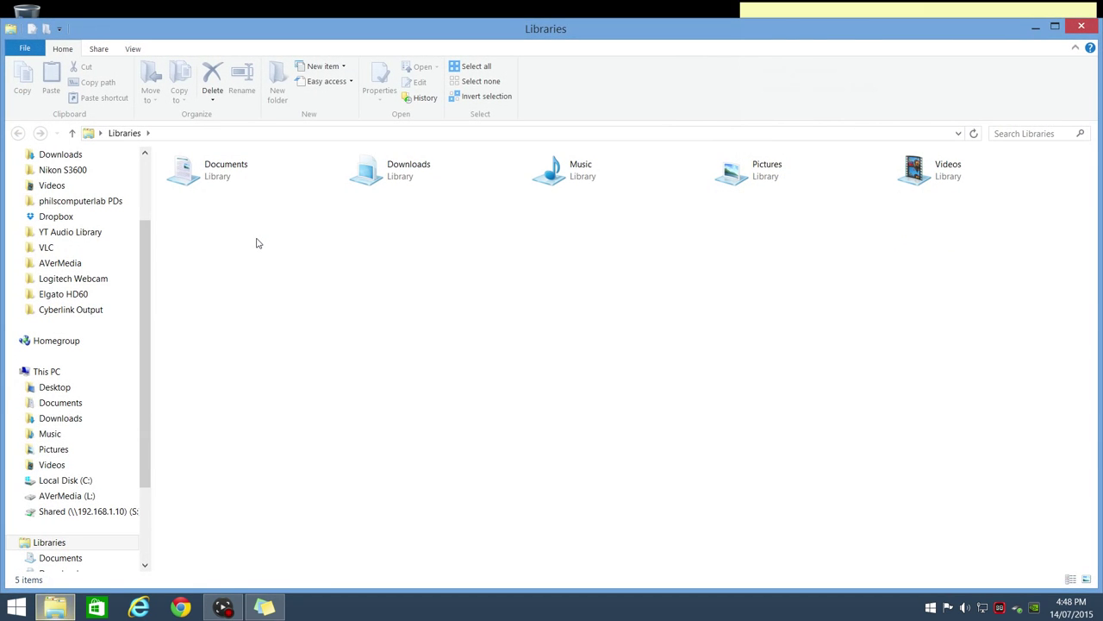
pyautogui.scroll(2, 78, 198)
pyautogui.click(61, 237)
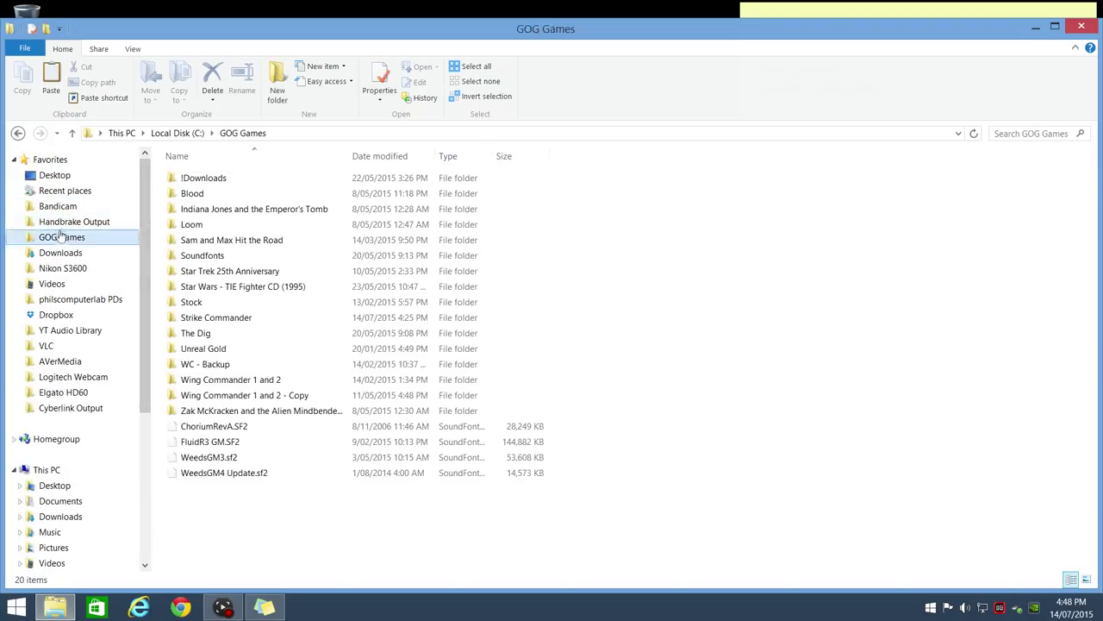
pyautogui.doubleClick(216, 318)
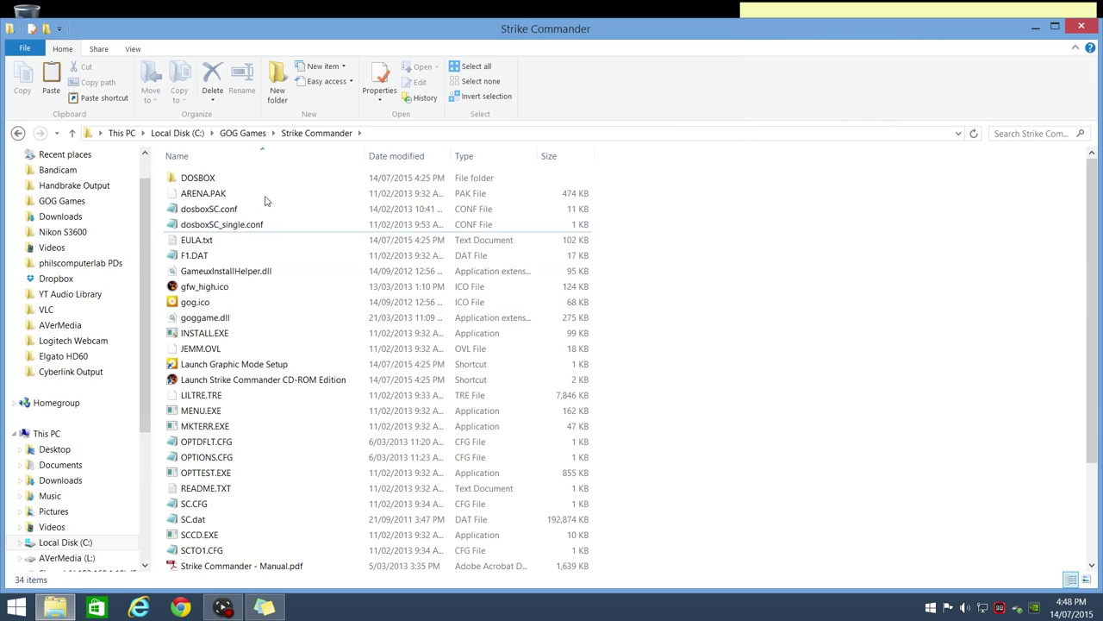
pyautogui.click(1055, 26)
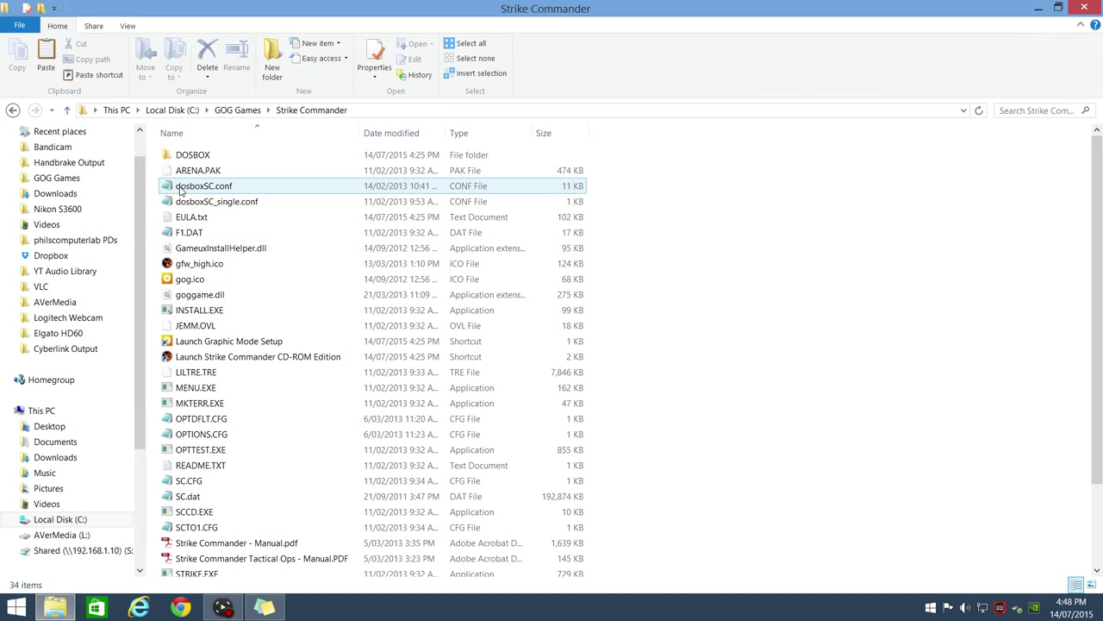
pyautogui.doubleClick(217, 191)
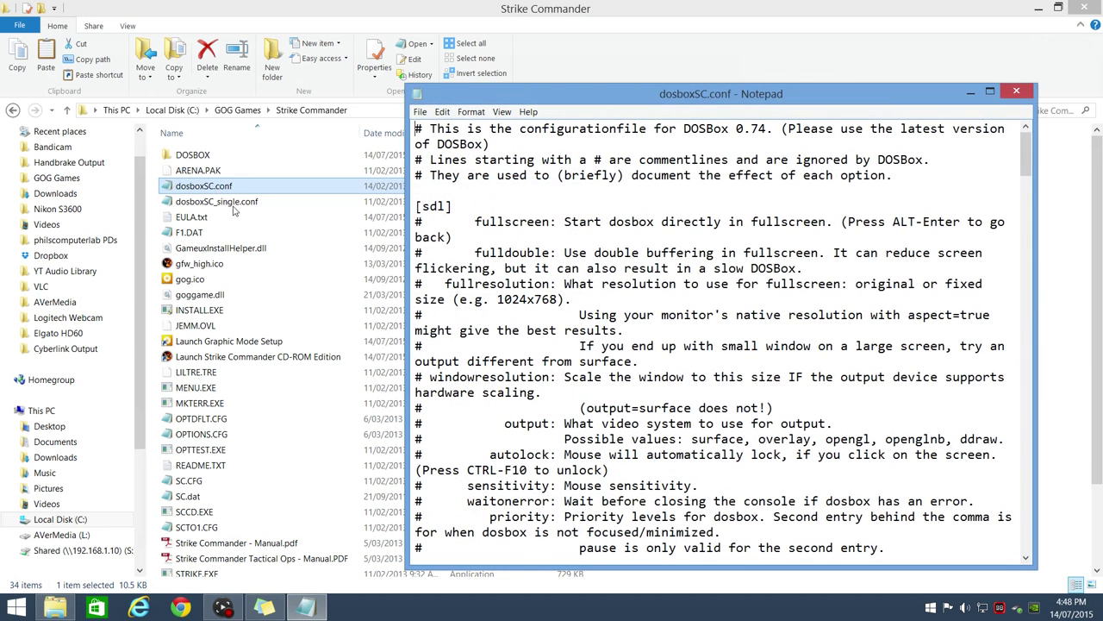
pyautogui.doubleClick(546, 95)
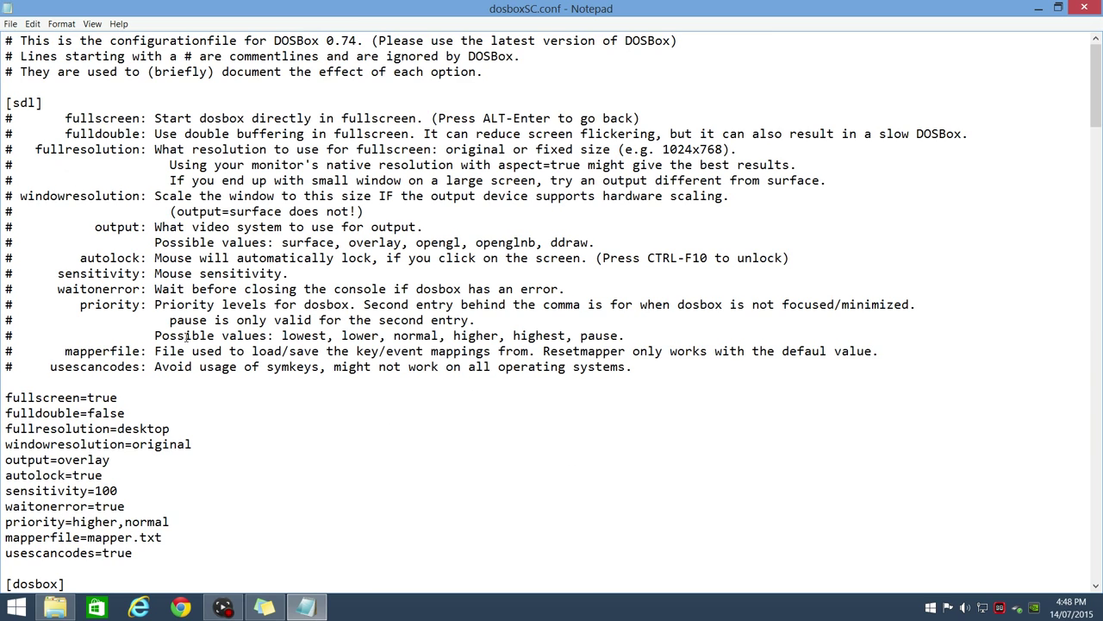
# - Set fullresolution to 1920x1080 in the [sdl] section of dosboxSC.conf
pyautogui.scroll(-1, 185, 336)
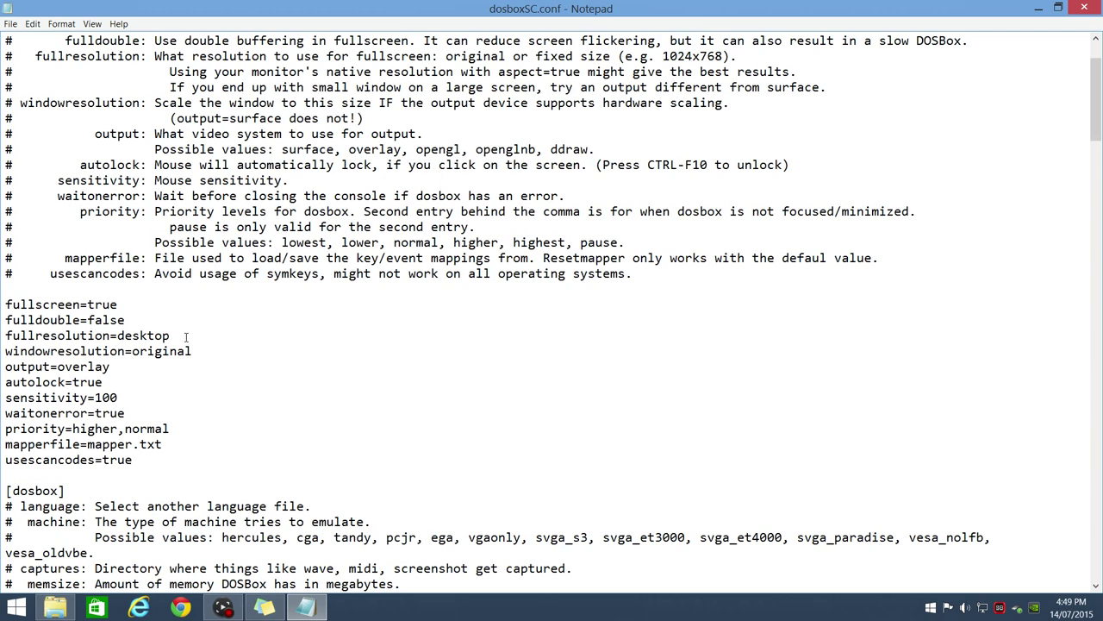
pyautogui.moveTo(175, 336); pyautogui.dragTo(117, 336)
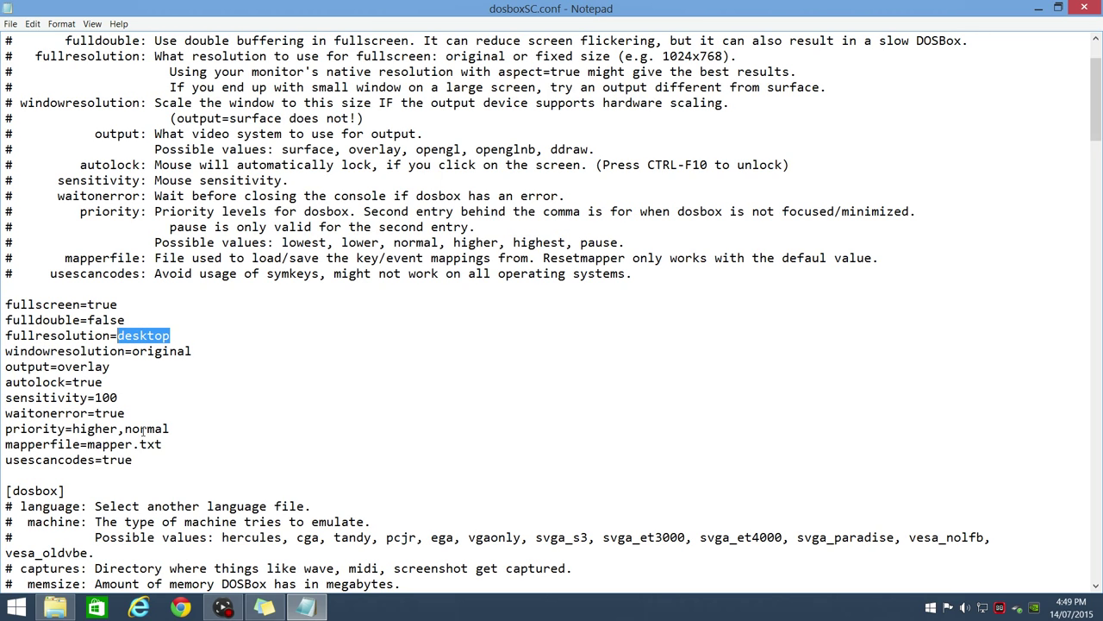
pyautogui.write('1920x')
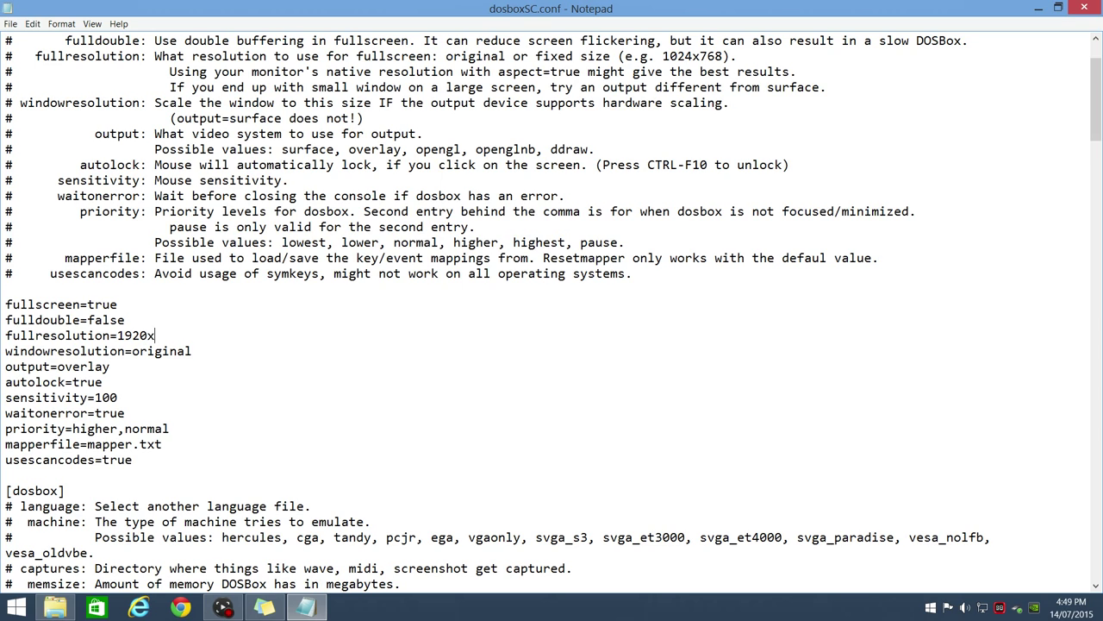
pyautogui.write('1080')
# - Set windowresolution to 800x600 and output to opengl in the [sdl] section
pyautogui.moveTo(193, 351); pyautogui.dragTo(133, 351)
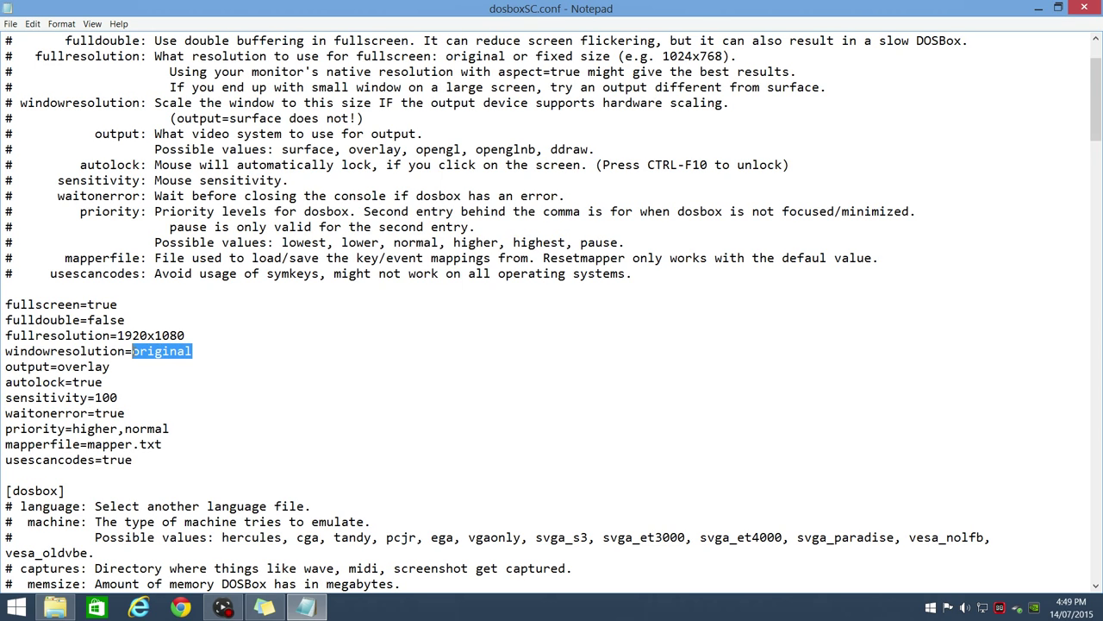
pyautogui.write('800x600')
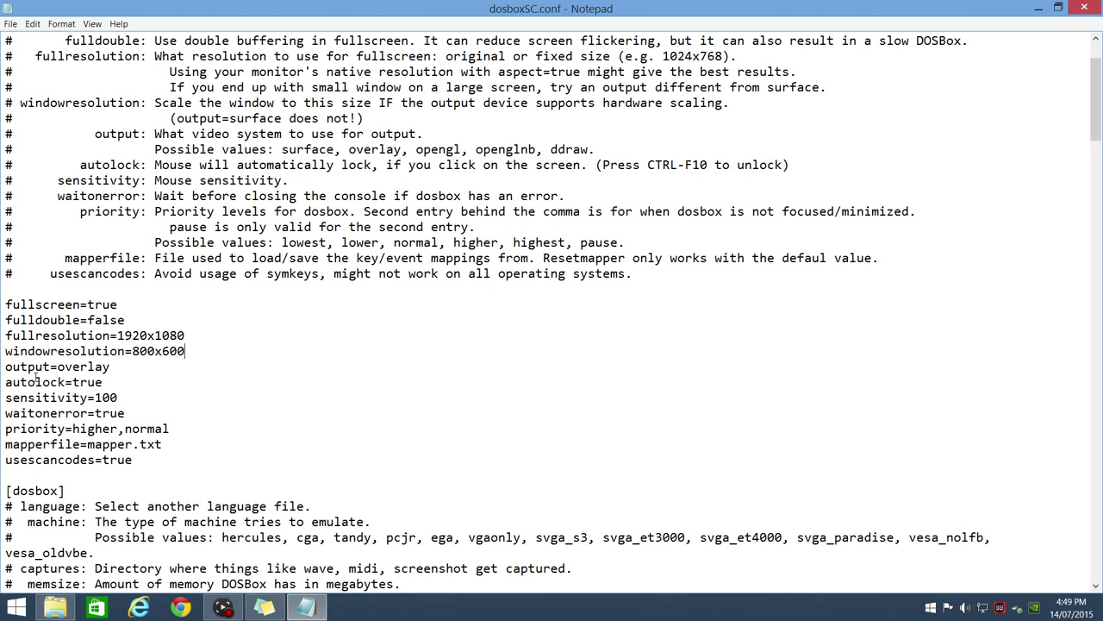
pyautogui.moveTo(125, 368); pyautogui.dragTo(57, 366)
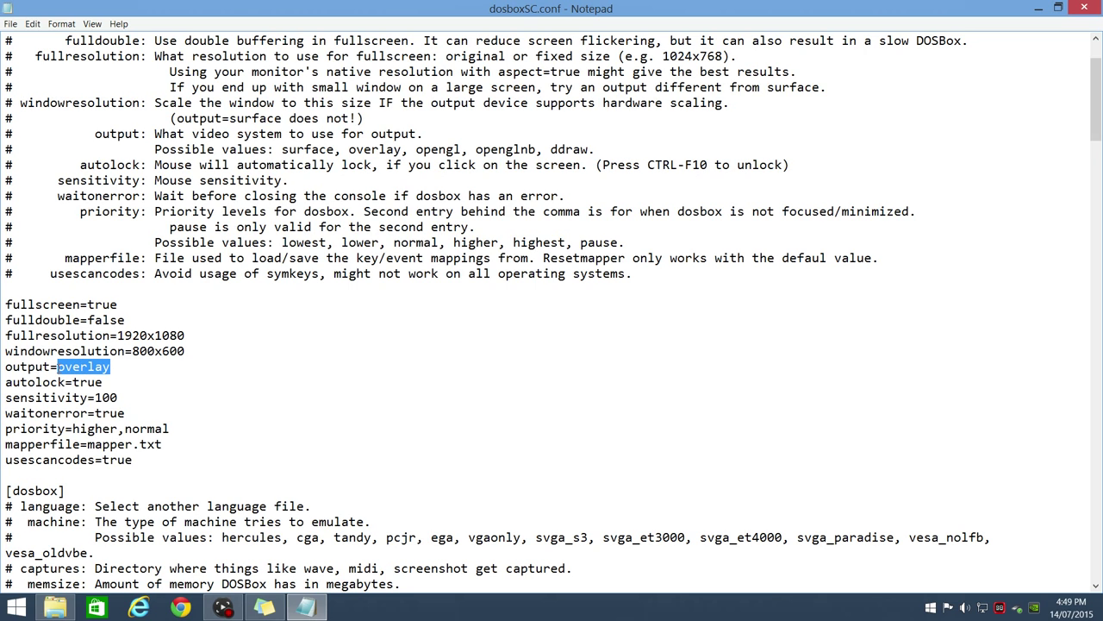
pyautogui.write('opengl')
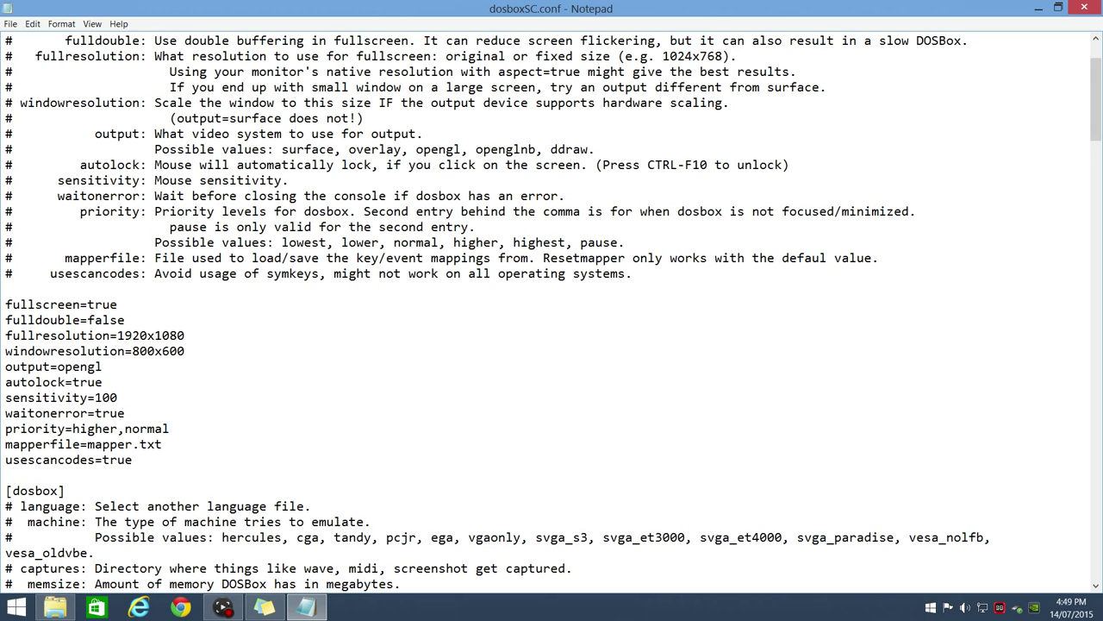
# - In the [render] section, set aspect to true and scaler to normal3x
pyautogui.scroll(-9, 71, 356)
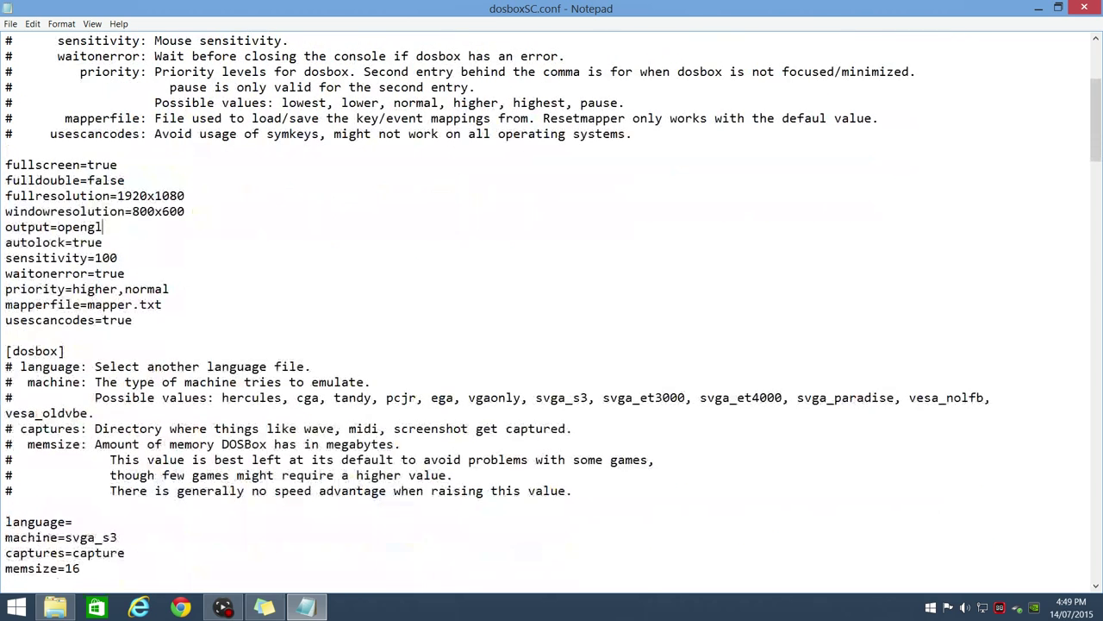
pyautogui.scroll(-2, 72, 357)
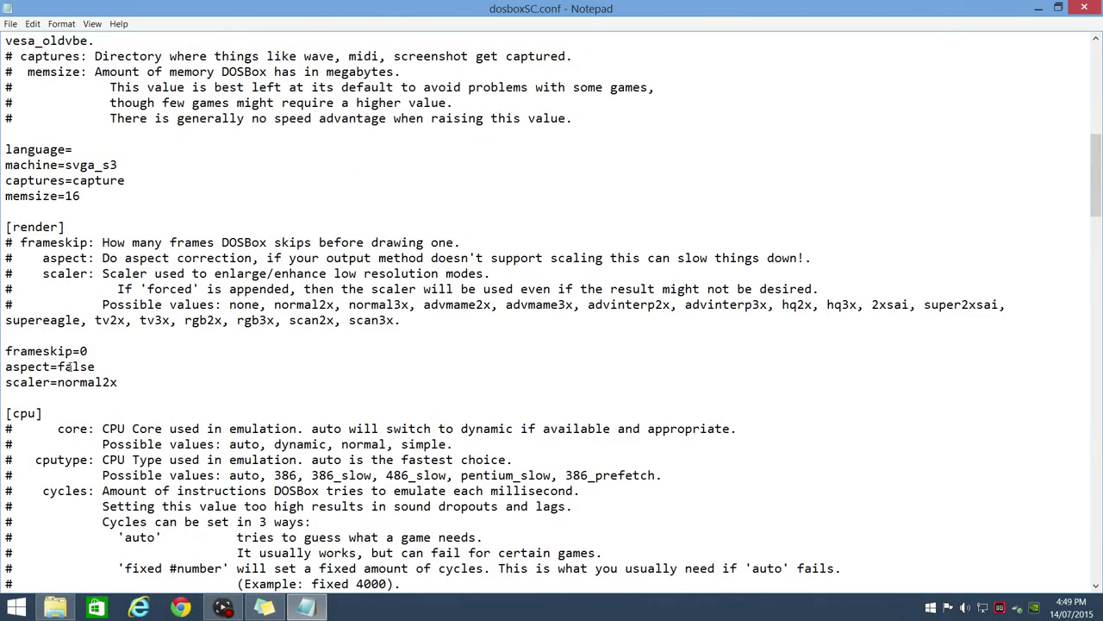
pyautogui.moveTo(95, 367); pyautogui.dragTo(59, 367)
pyautogui.write('true')
pyautogui.moveTo(110, 382); pyautogui.dragTo(102, 382)
pyautogui.write('3')
# - Set the sample rate to 48000 in the [mixer] section of the configuration file
pyautogui.scroll(-2, 103, 382)
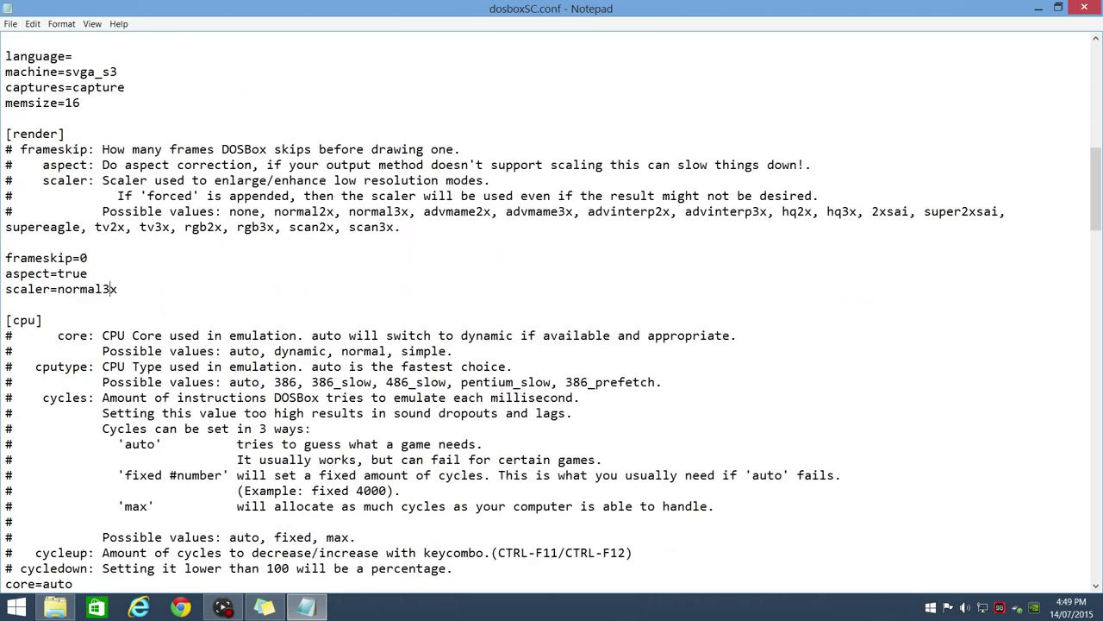
pyautogui.scroll(-3, 551, 313)
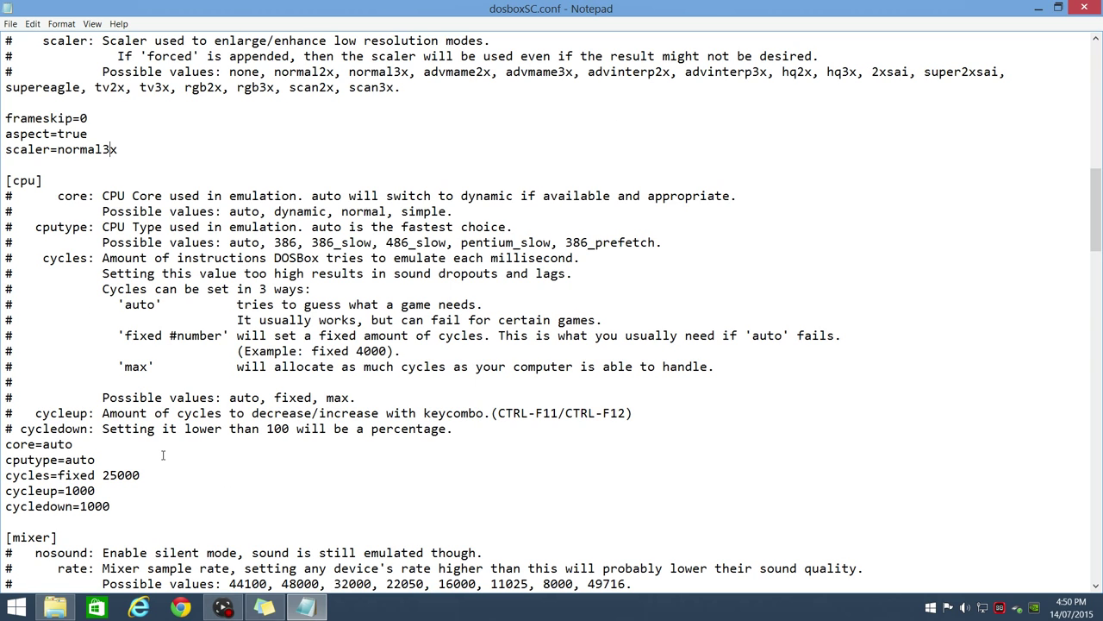
pyautogui.scroll(-2, 162, 456)
pyautogui.scroll(-8, 162, 455)
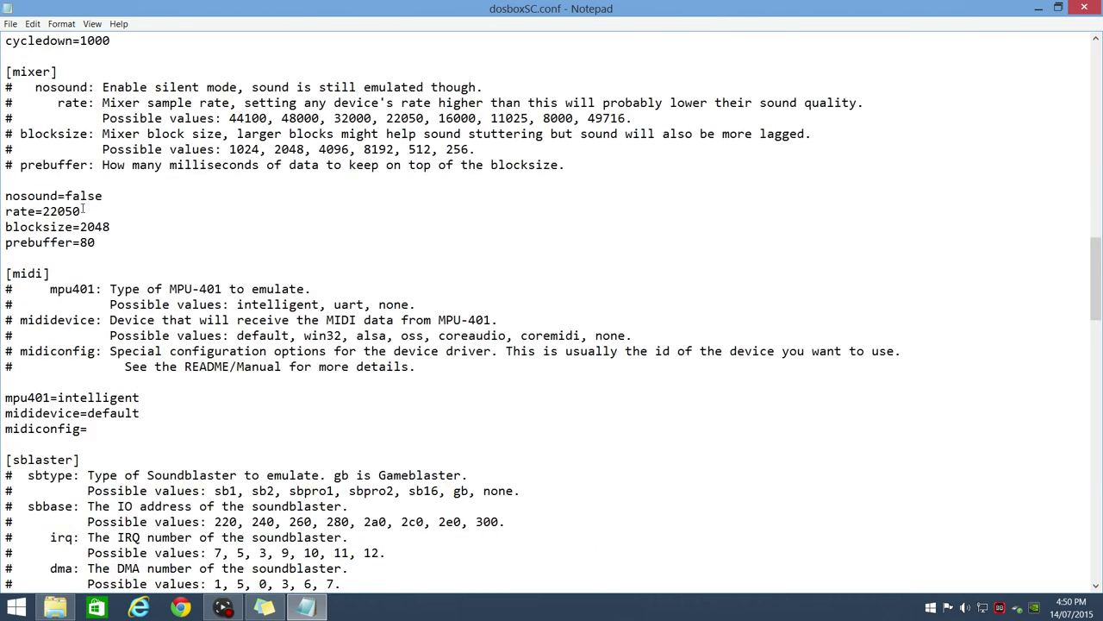
pyautogui.moveTo(81, 211); pyautogui.dragTo(43, 212)
pyautogui.write('48000')
# - Set oplrate to 48000 in the [sblaster] section
pyautogui.scroll(-9, 58, 407)
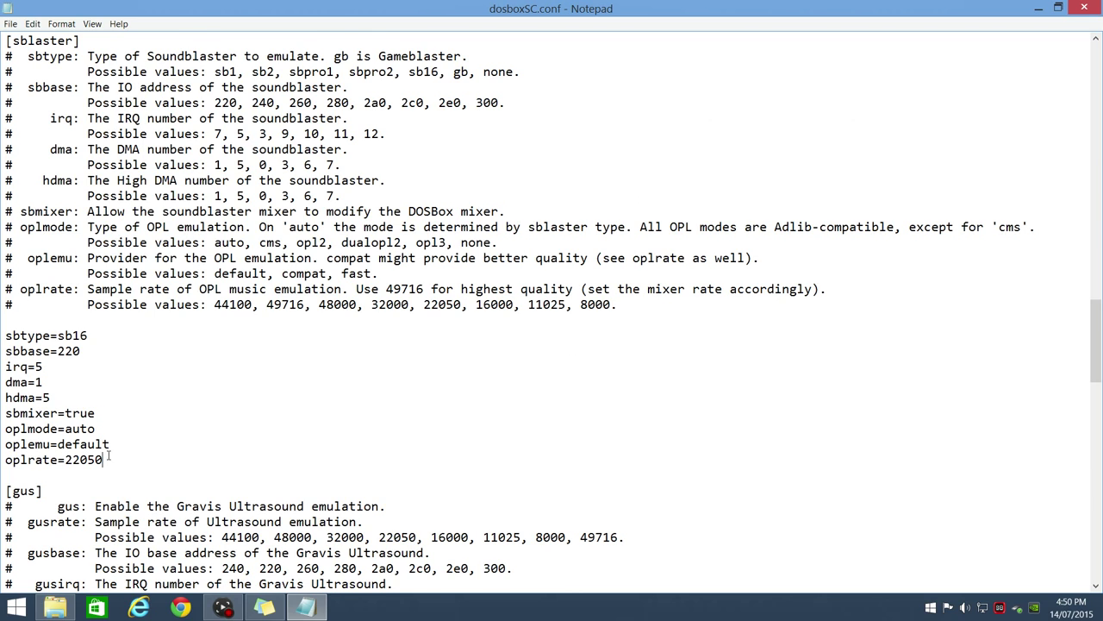
pyautogui.moveTo(104, 459); pyautogui.dragTo(63, 459)
pyautogui.write('48000')
# - Open Configure VirtualMIDISynth to check which soundfont is enabled, and close the configurator
pyautogui.scroll(3, 551, 313)
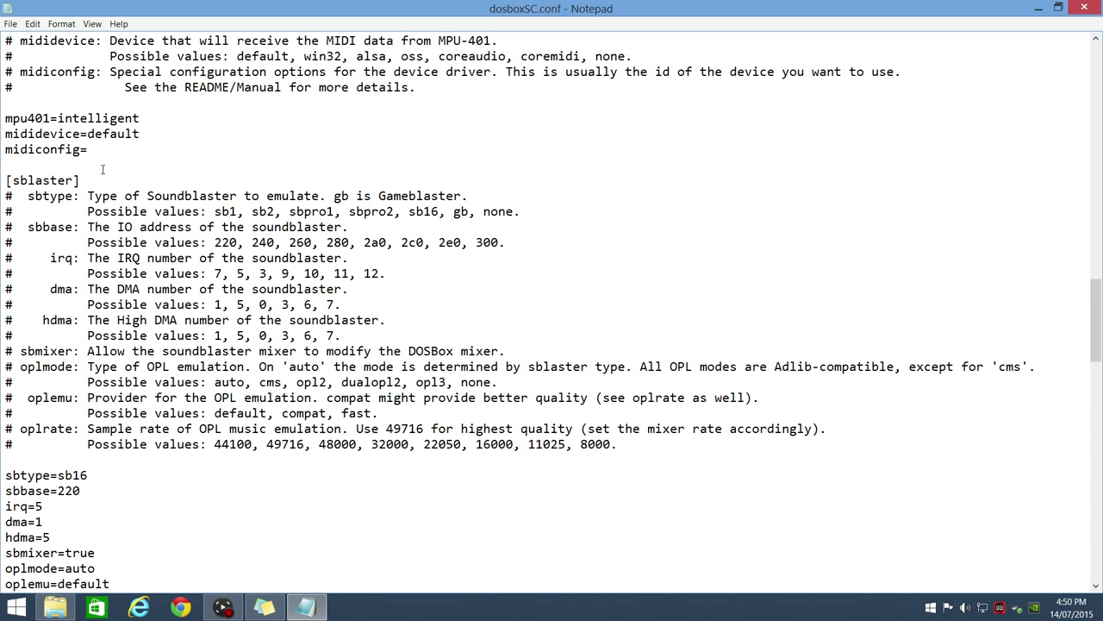
pyautogui.click(12, 612)
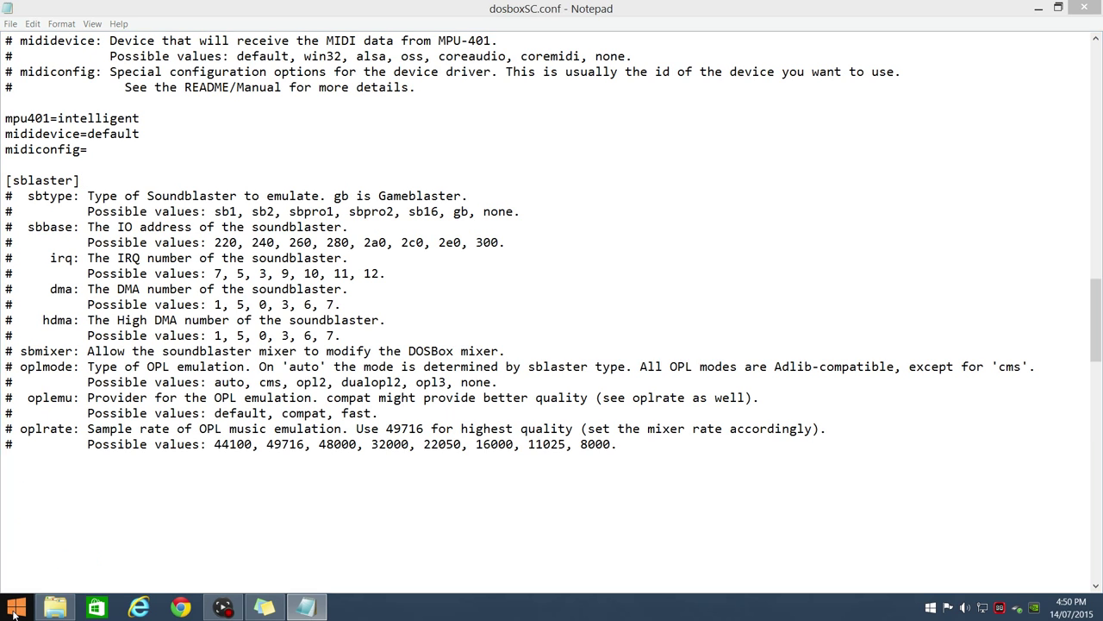
pyautogui.write('virtu')
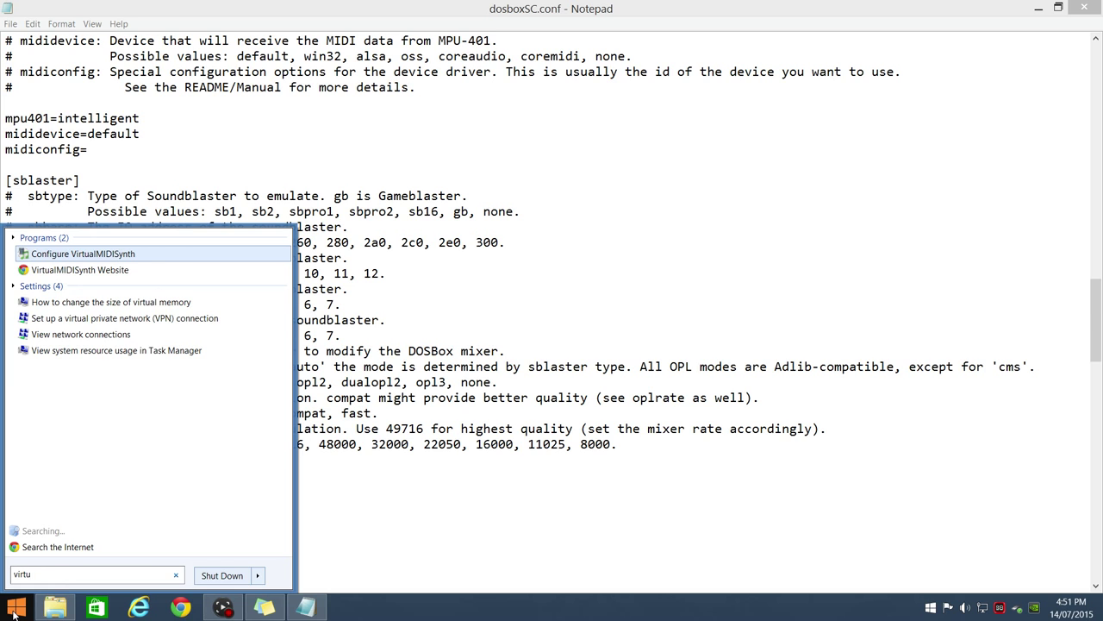
pyautogui.press('Return')
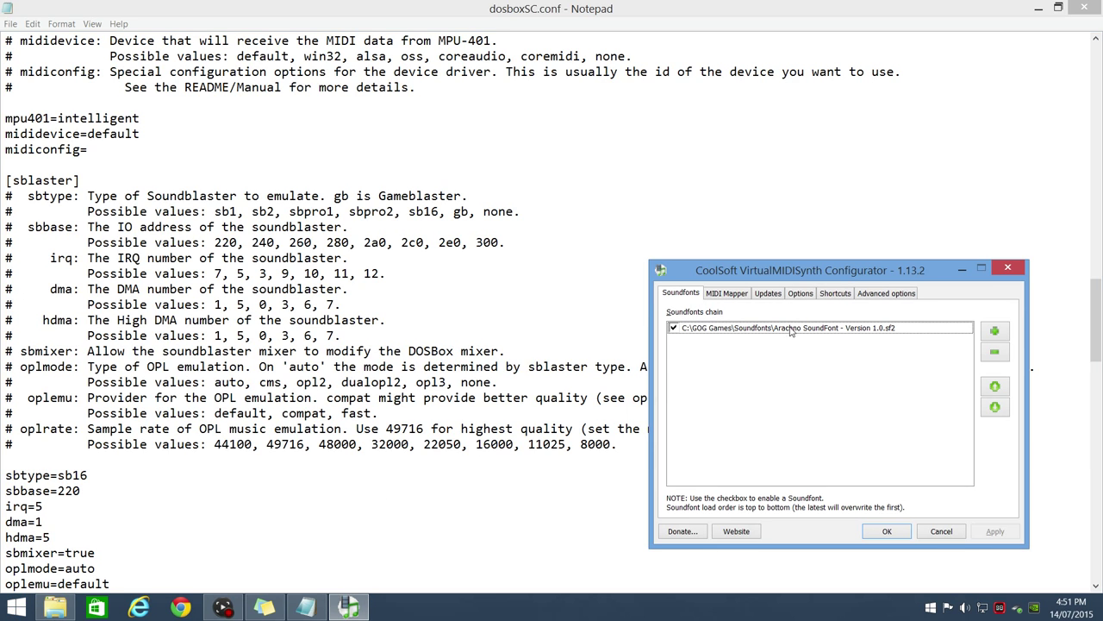
pyautogui.click(883, 533)
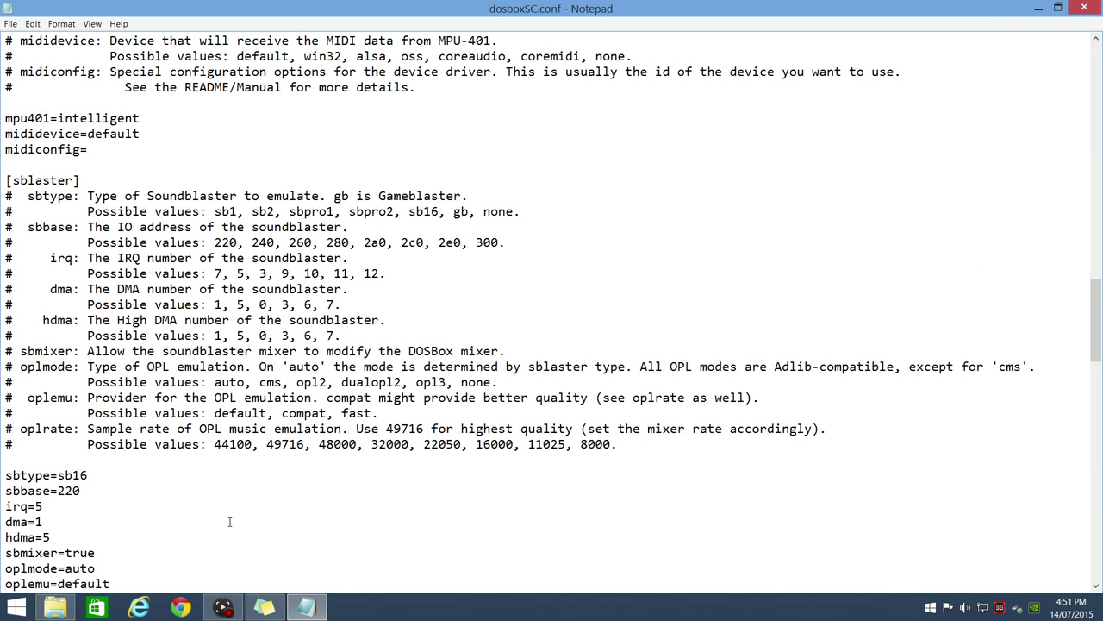
# - Run DOSBox.exe from the game's DOSBOX folder, list the MIDI devices with "mixer /listmidi", and close DOSBox
pyautogui.click(55, 606)
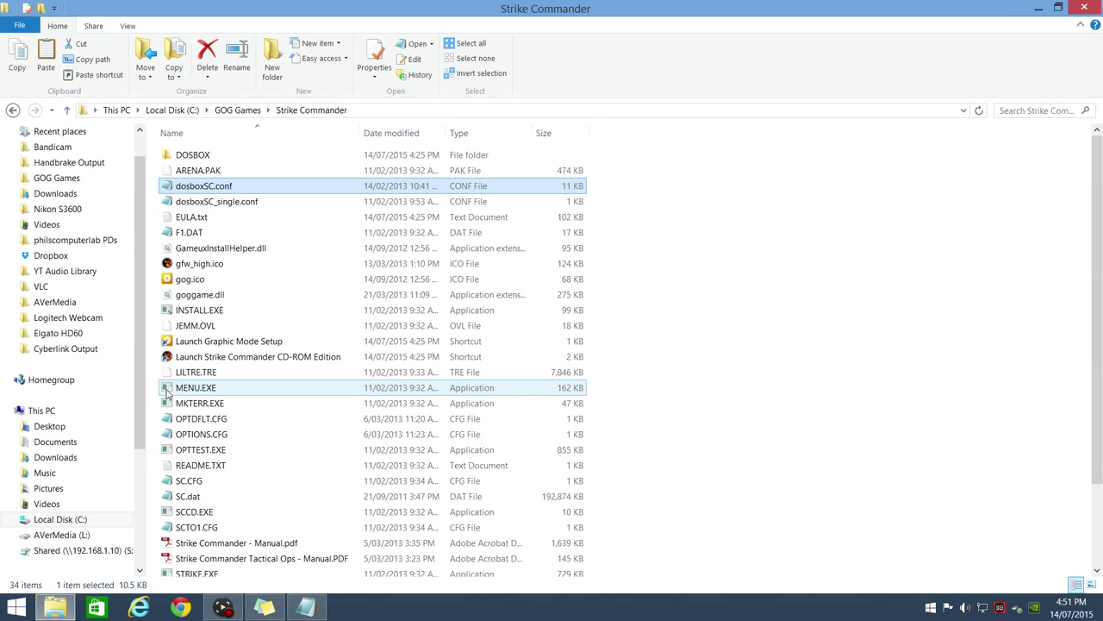
pyautogui.doubleClick(191, 155)
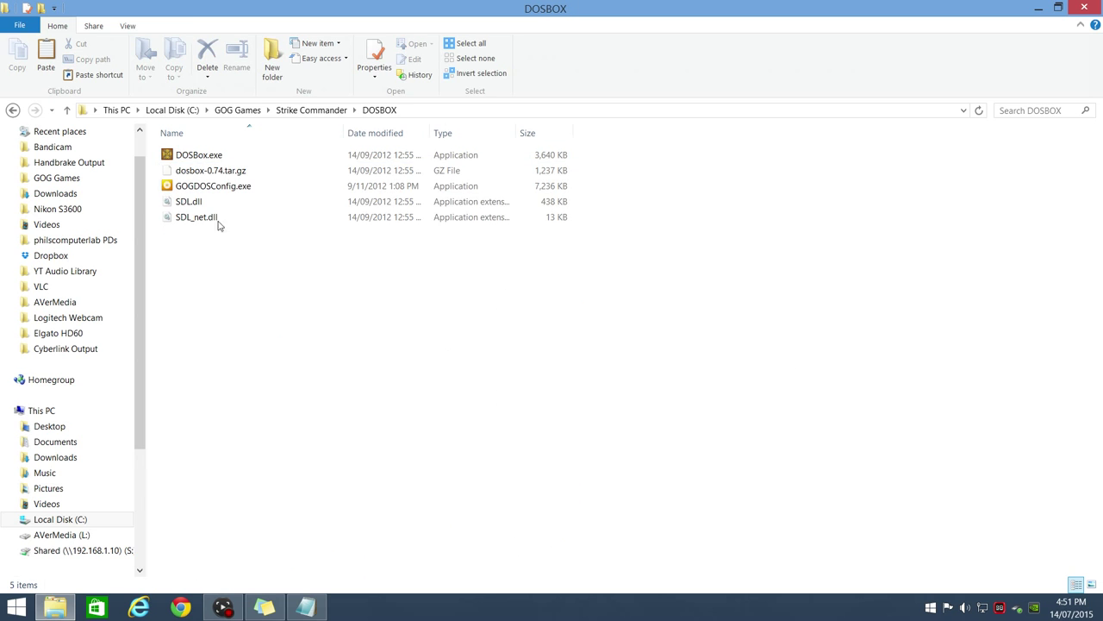
pyautogui.doubleClick(199, 155)
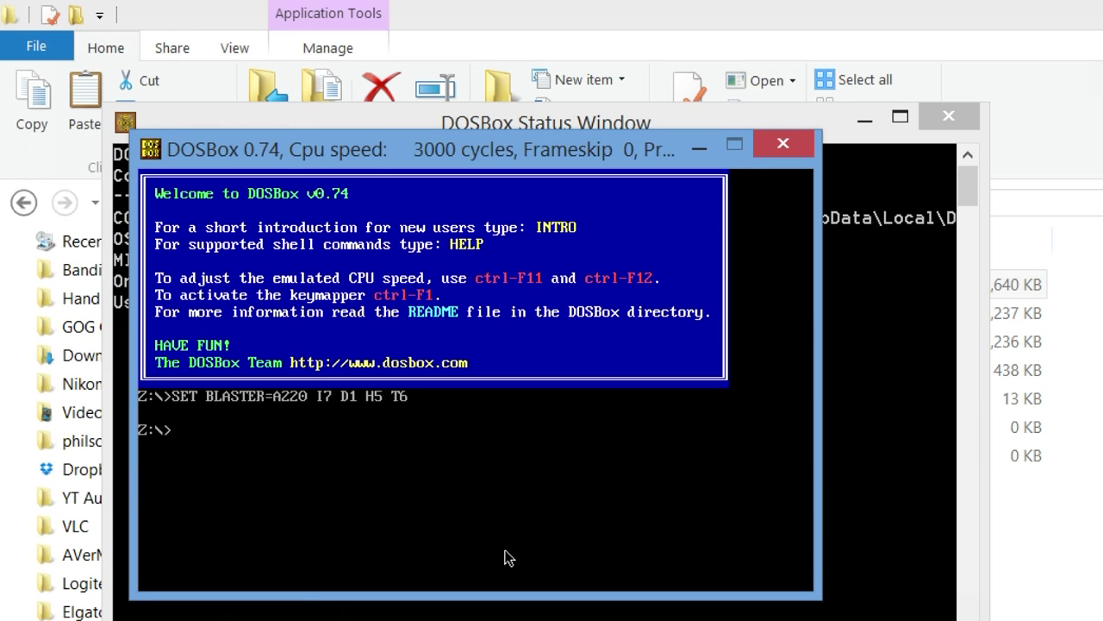
pyautogui.write('mixer /listmidi')
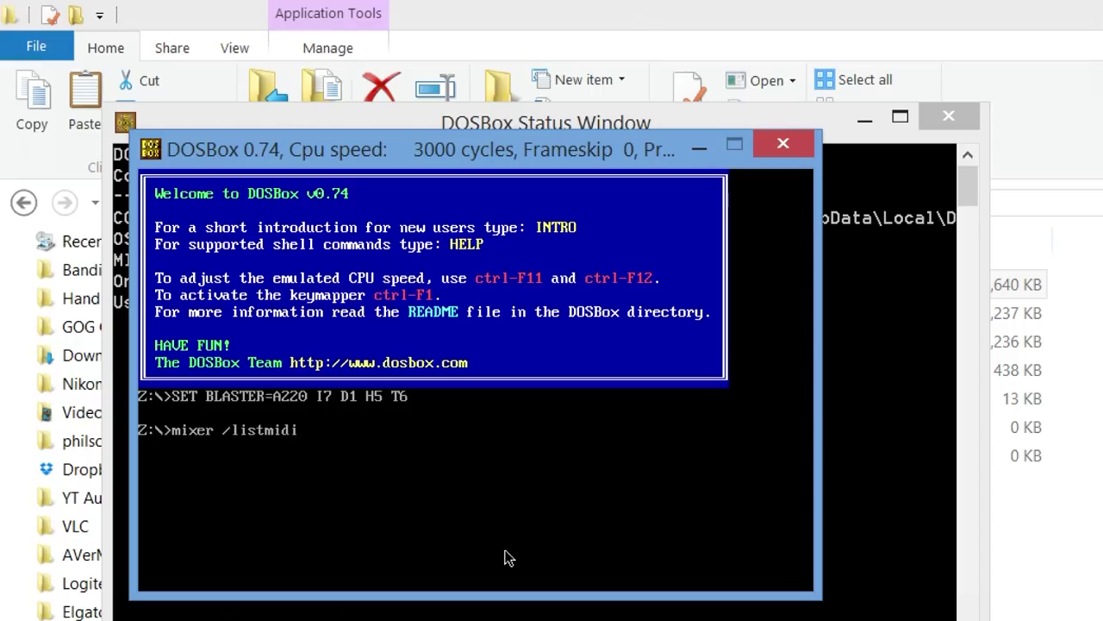
pyautogui.press('Return')
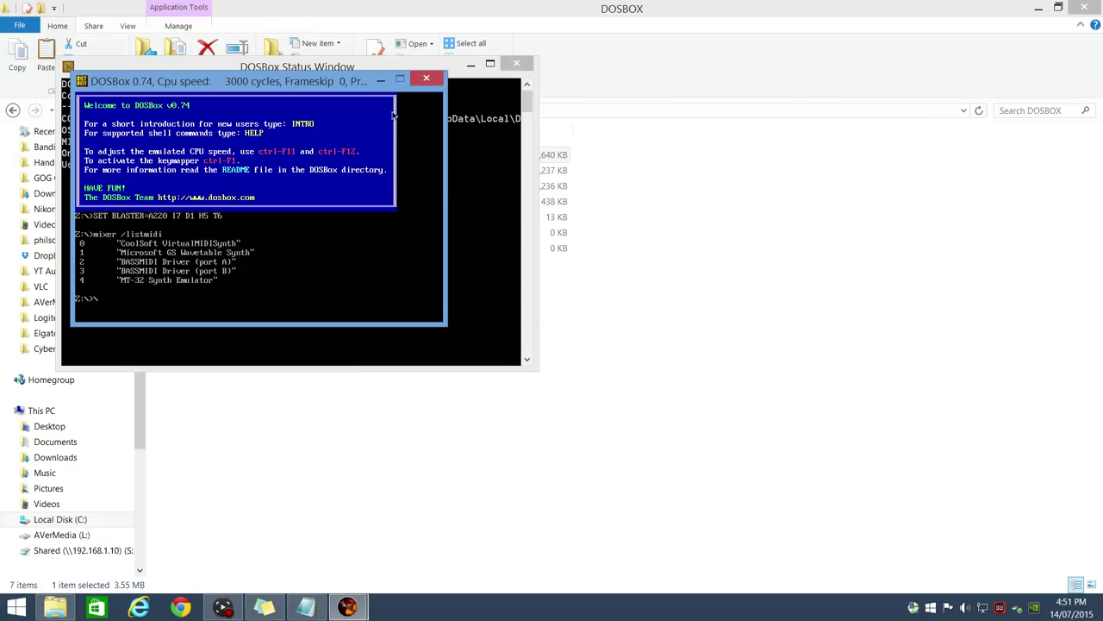
pyautogui.click(426, 79)
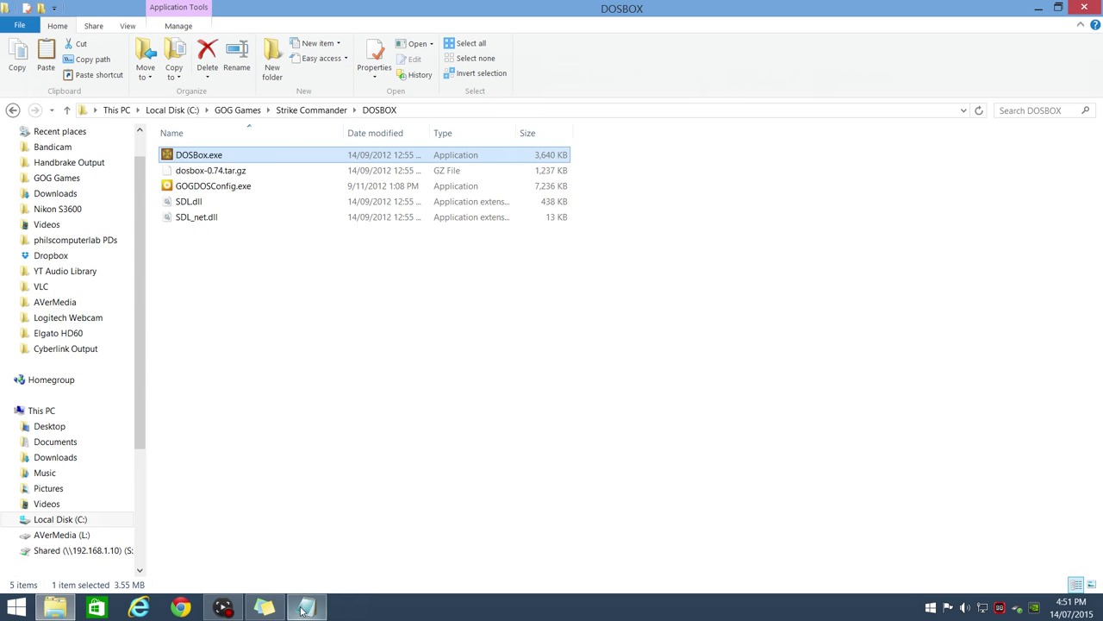
# - Return to dosboxSC.conf in Notepad and set midiconfig to 0 in the [midi] section
pyautogui.click(303, 610)
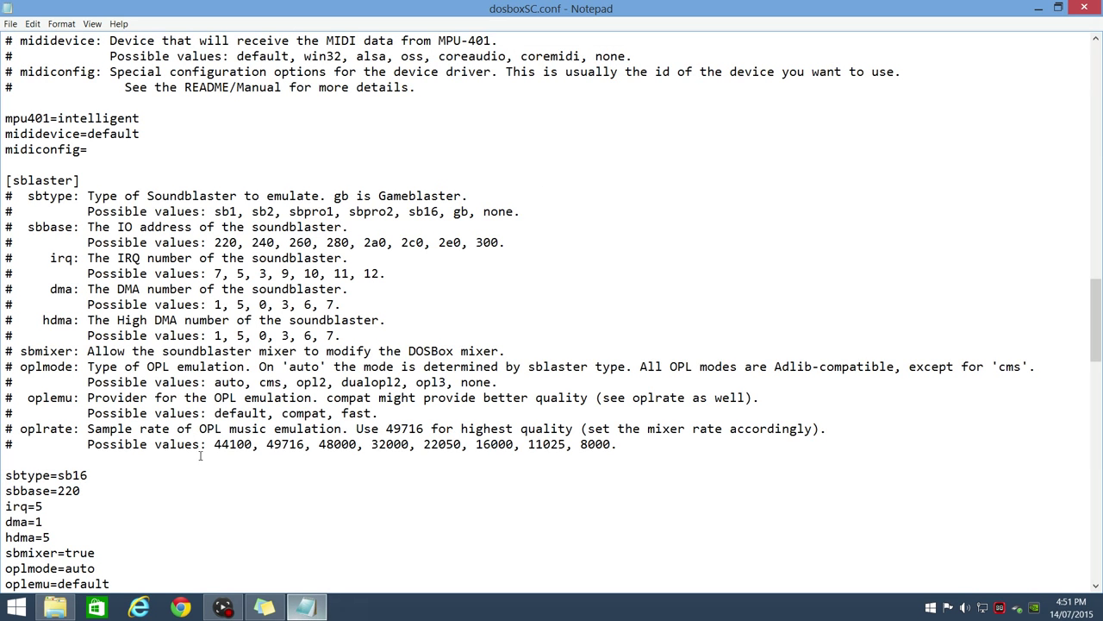
pyautogui.click(92, 150)
pyautogui.write('0')
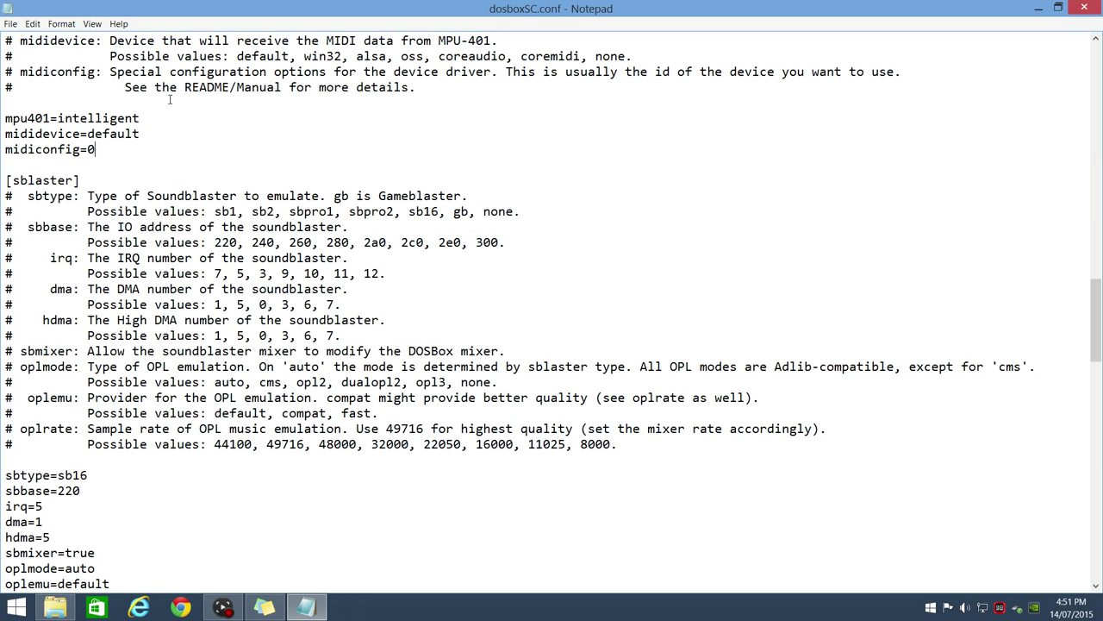
pyautogui.click(11, 23)
pyautogui.click(37, 80)
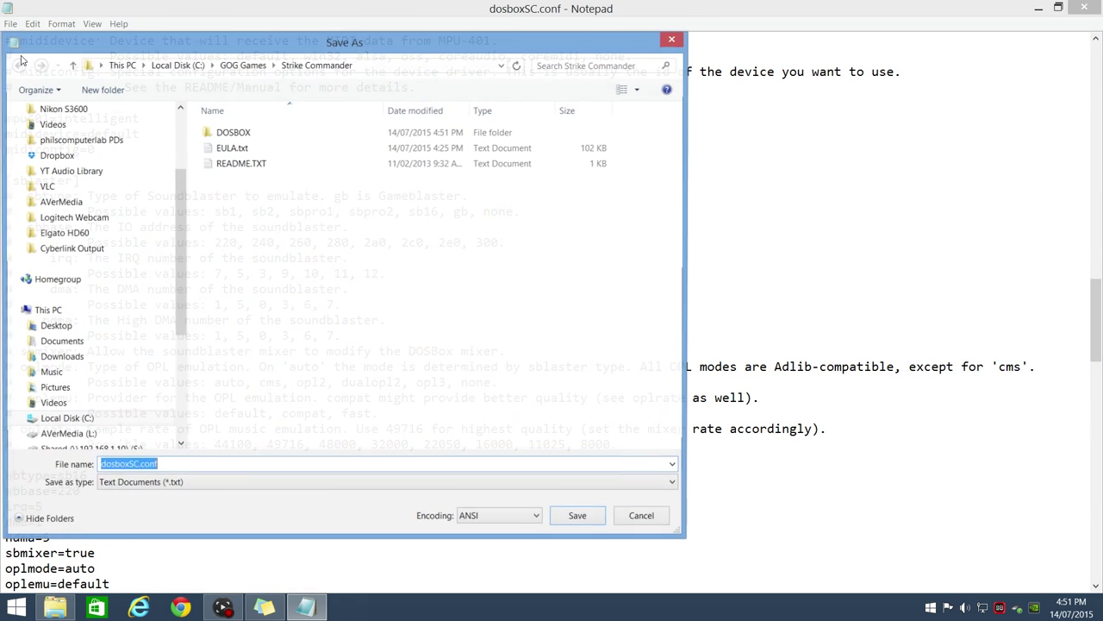
pyautogui.click(672, 40)
# - Save dosboxSC.conf under its existing name and minimize its window
pyautogui.click(11, 23)
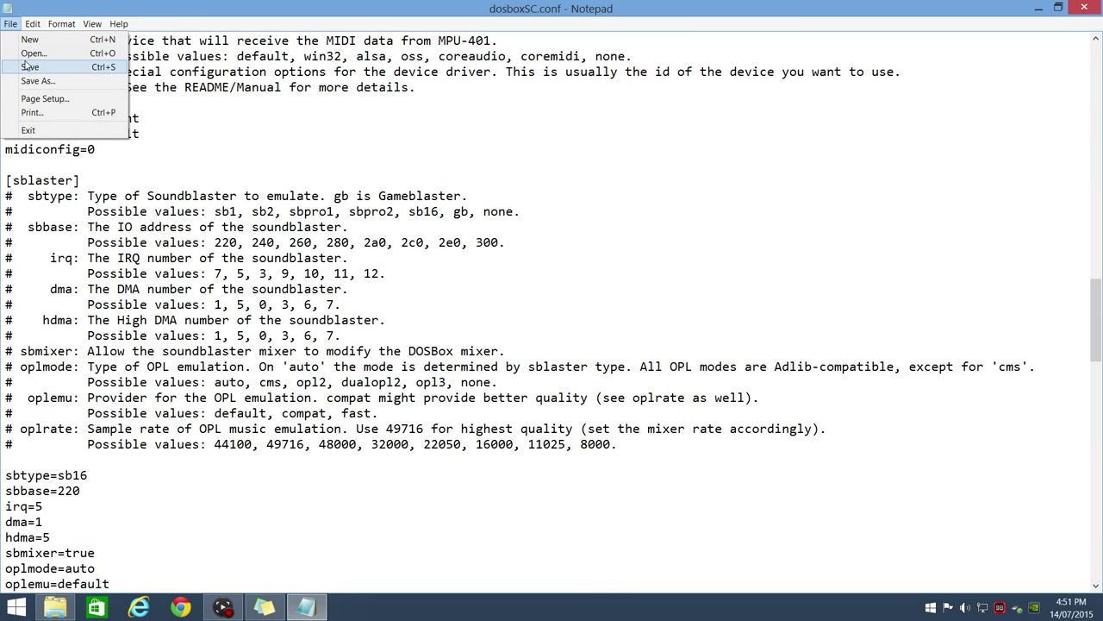
pyautogui.click(31, 67)
pyautogui.click(1038, 8)
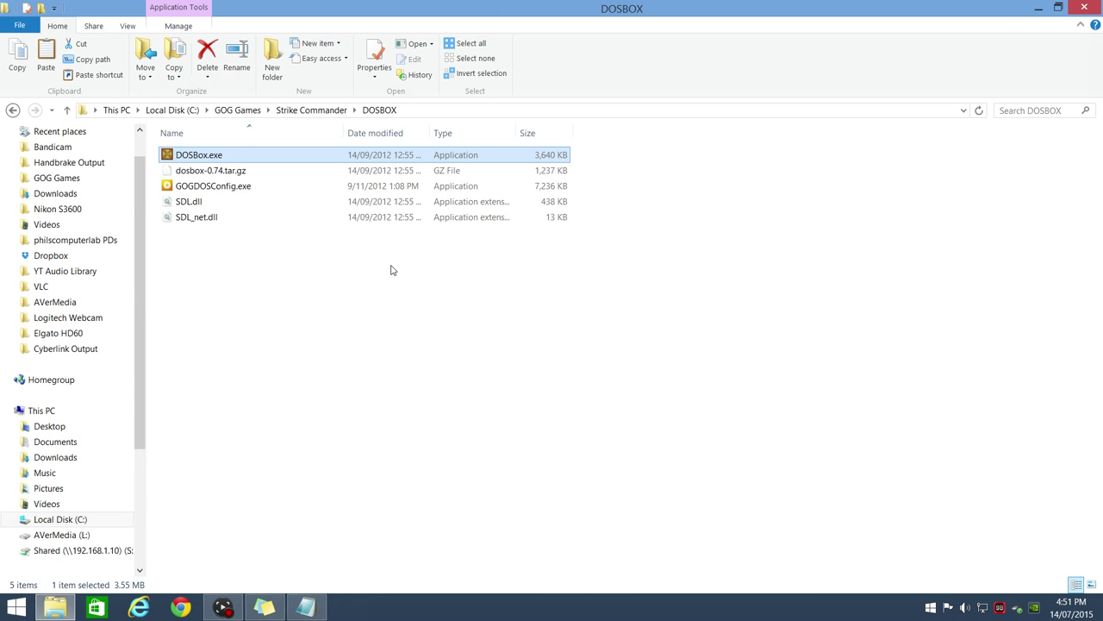
# - Go up to the Strike Commander folder and duplicate dosboxSC_single.conf there
pyautogui.click(317, 114)
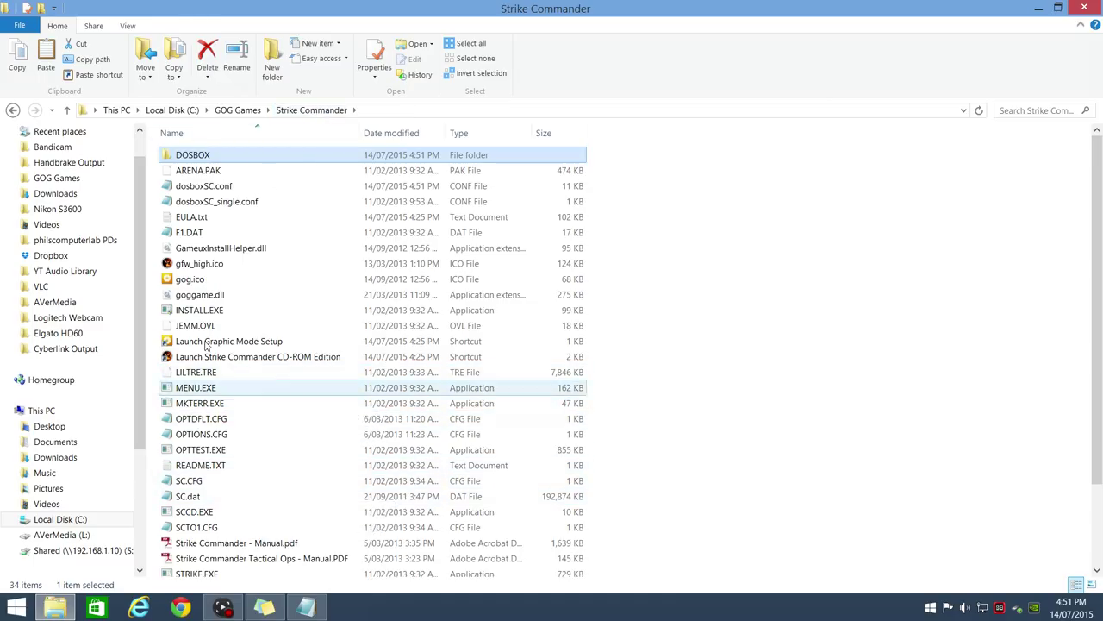
pyautogui.click(200, 312)
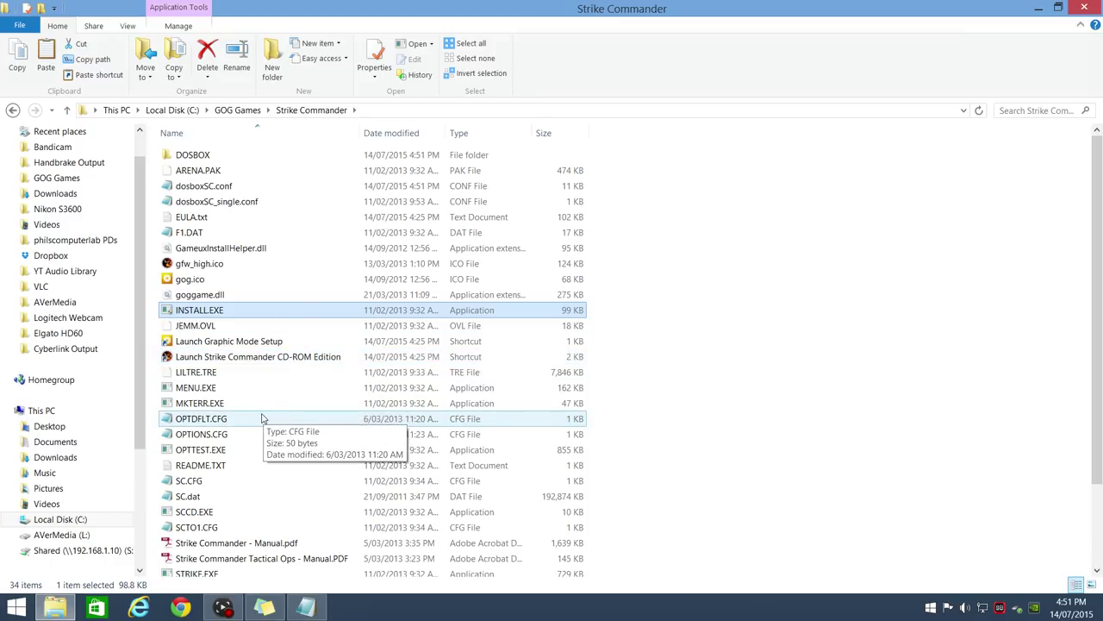
pyautogui.click(192, 203)
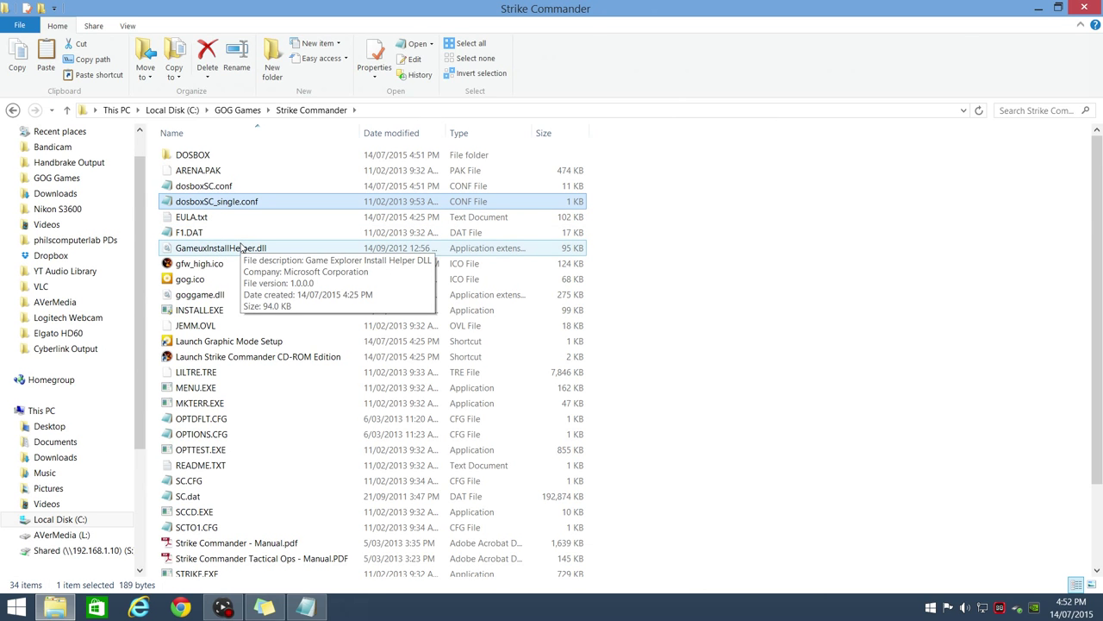
pyautogui.hotkey('ctrl', 'c')
pyautogui.scroll(-2, 241, 250)
pyautogui.hotkey('ctrl', 'v')
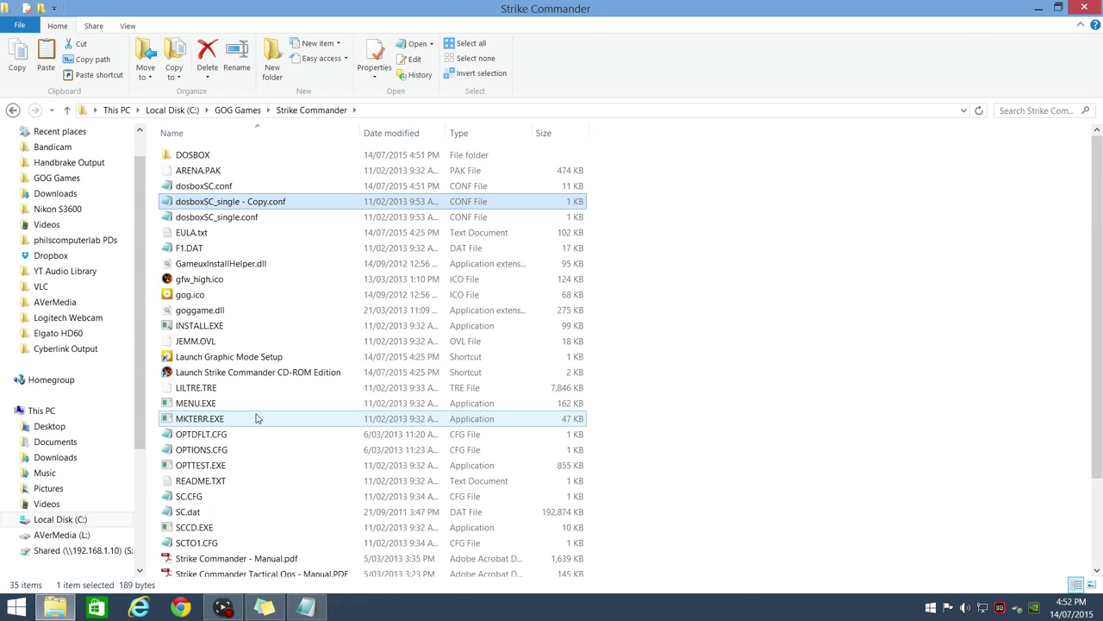
# - Rename the copied configuration file to dosboxSC_install.conf
pyautogui.rightClick(260, 202)
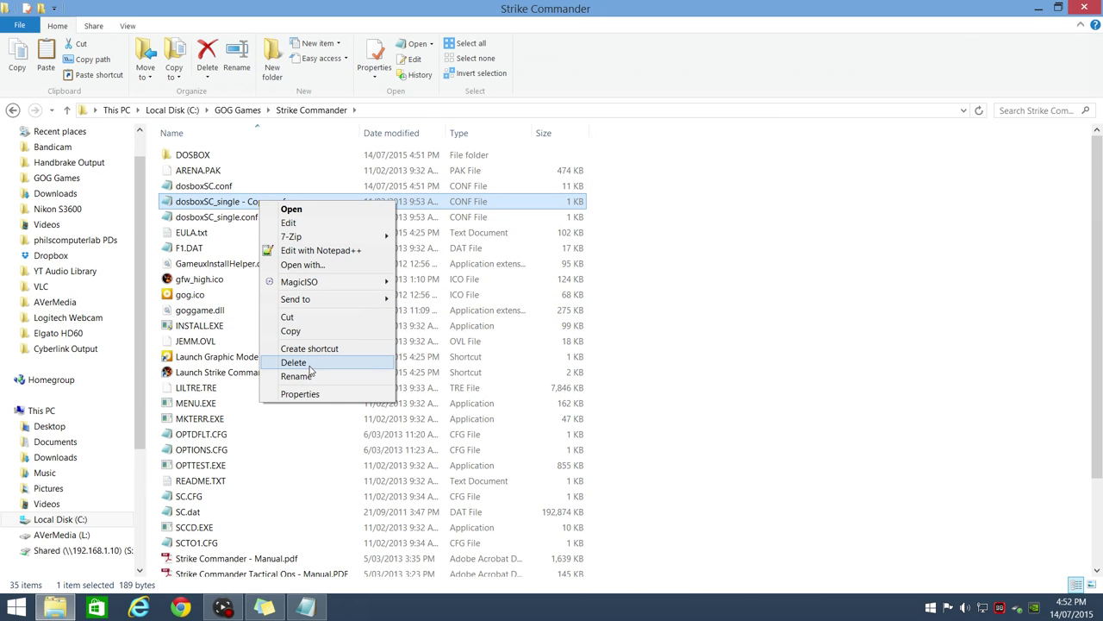
pyautogui.click(297, 375)
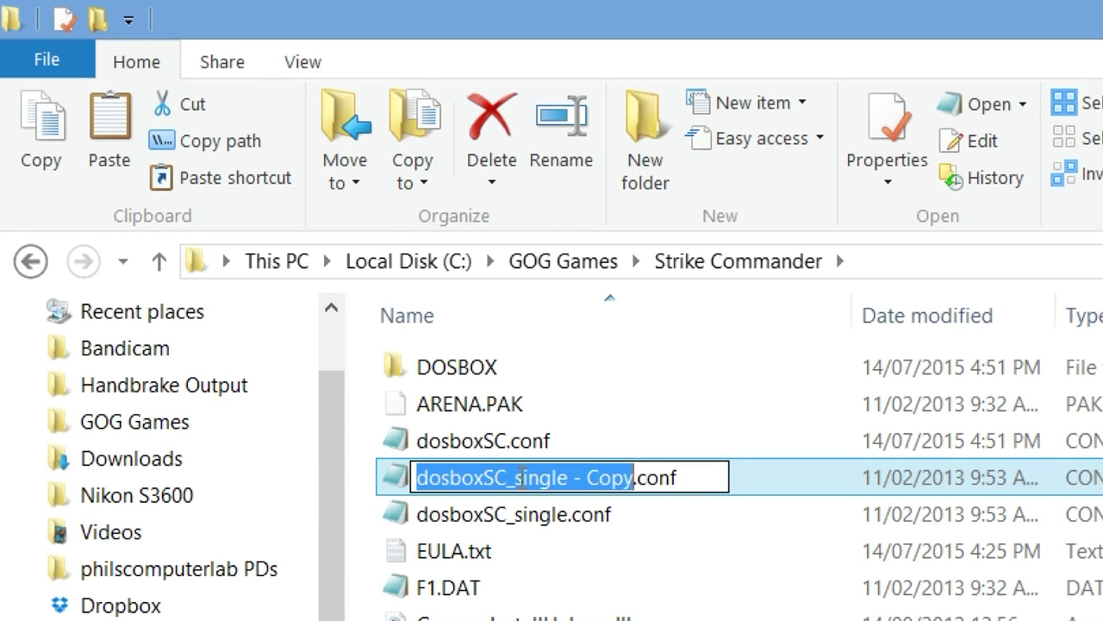
pyautogui.click(517, 479)
pyautogui.write('instal')
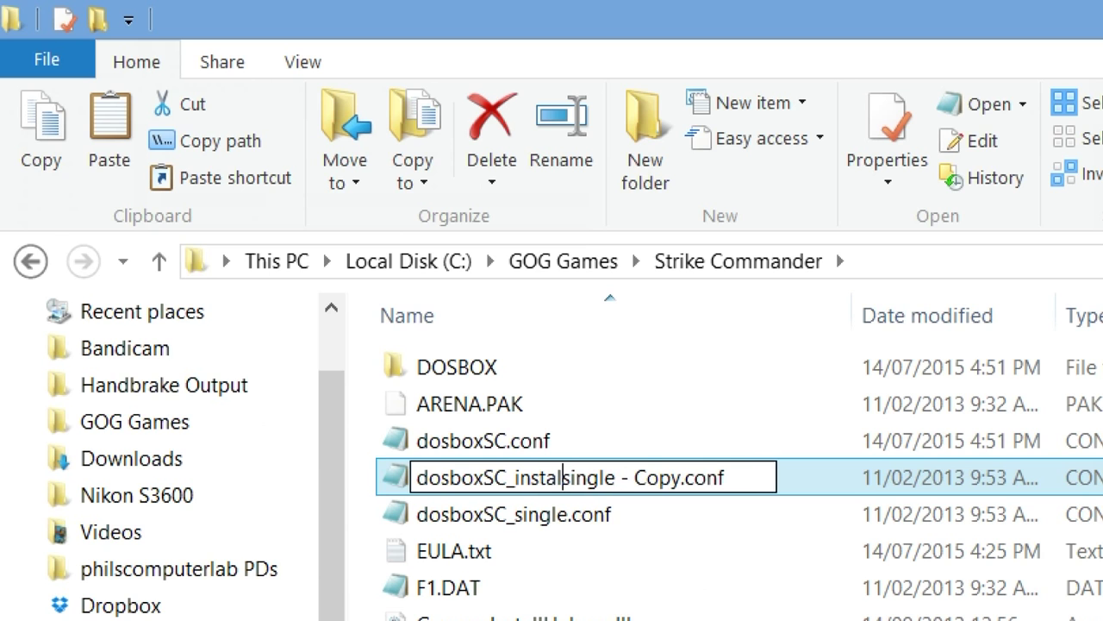
pyautogui.write('l')
pyautogui.press('Delete')
pyautogui.press('Delete')
pyautogui.press('Delete')
pyautogui.press('Delete')
pyautogui.press('Delete')
pyautogui.press('Delete')
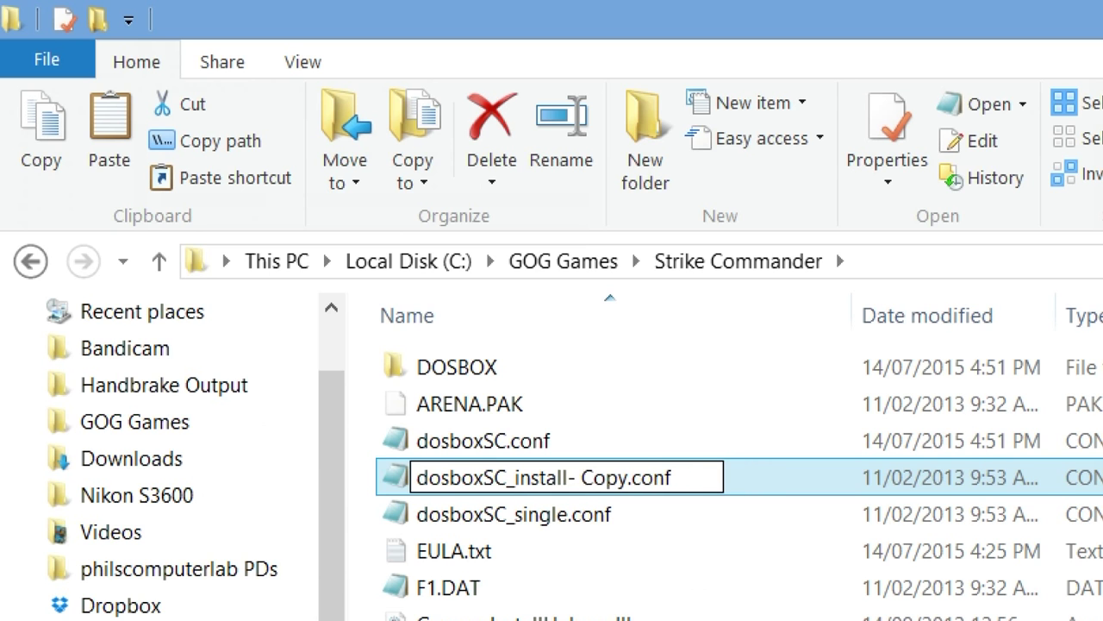
pyautogui.press('Delete')
pyautogui.press('Delete')
pyautogui.press('Delete')
pyautogui.press('Delete')
pyautogui.press('Delete')
pyautogui.press('Delete')
pyautogui.press('Return')
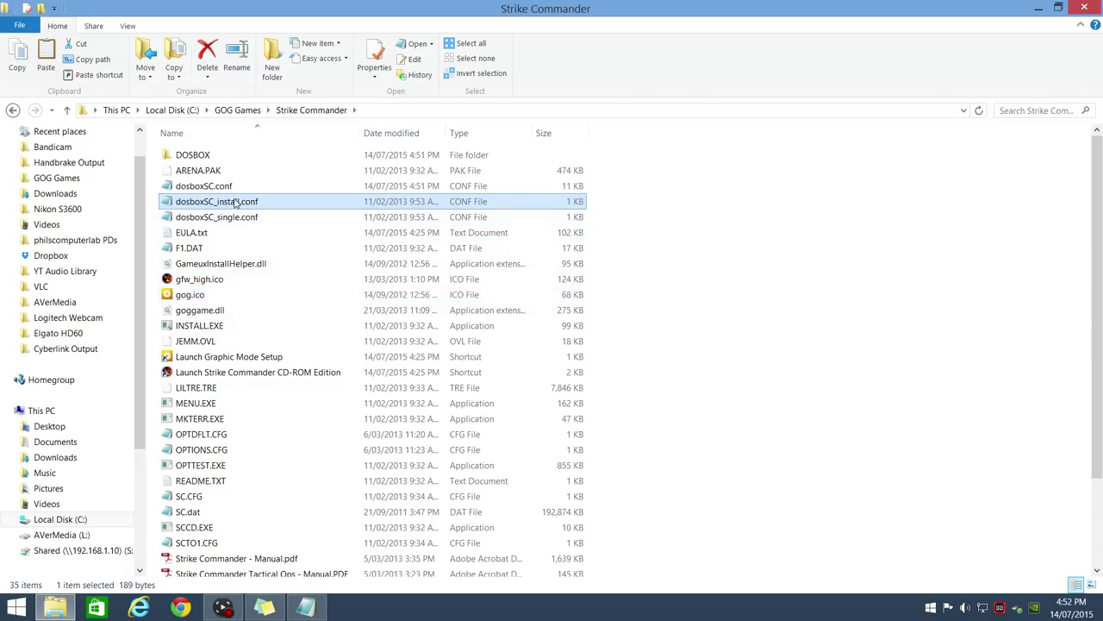
# - Open dosboxSC_install.conf, replace sccd.exe with install.exe in the [autoexec] section, and save and close the file
pyautogui.doubleClick(552, 476)
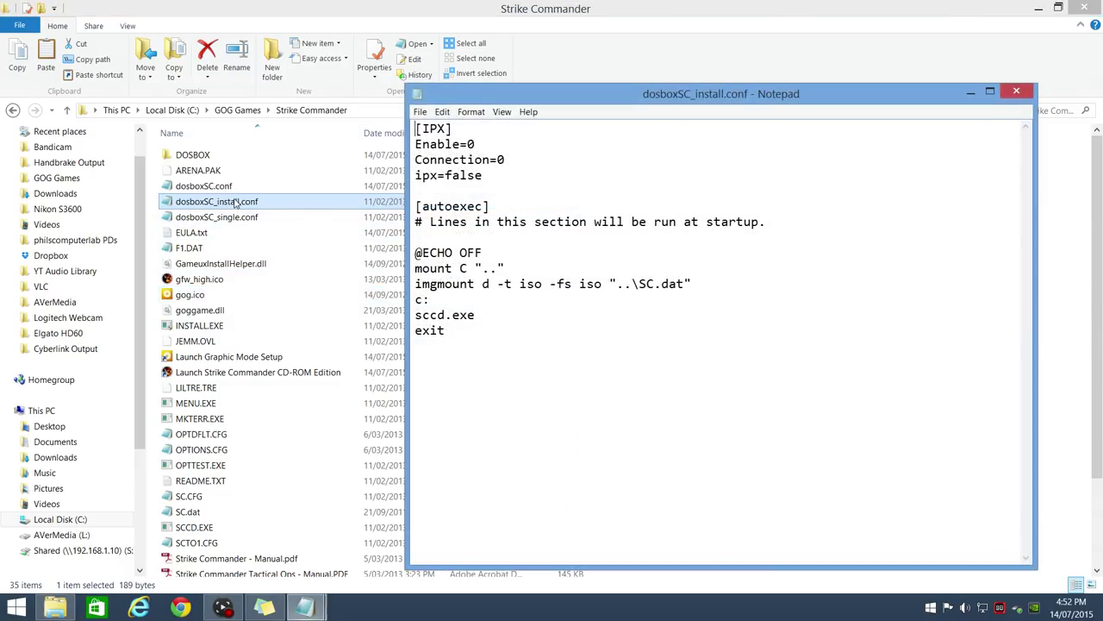
pyautogui.moveTo(447, 314); pyautogui.dragTo(411, 315)
pyautogui.write('install')
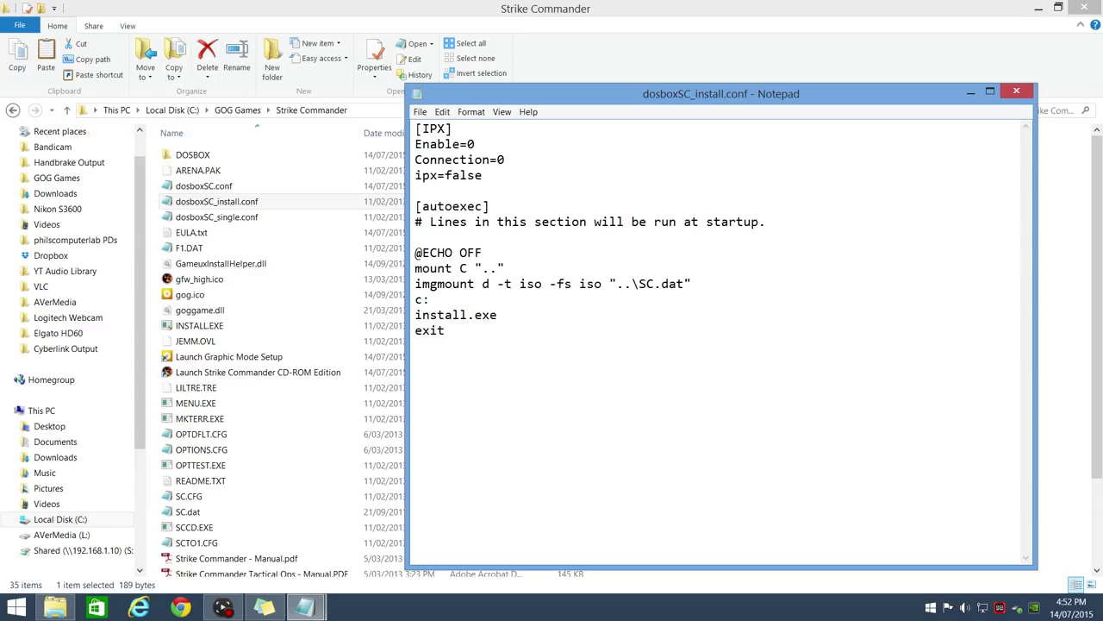
pyautogui.click(421, 112)
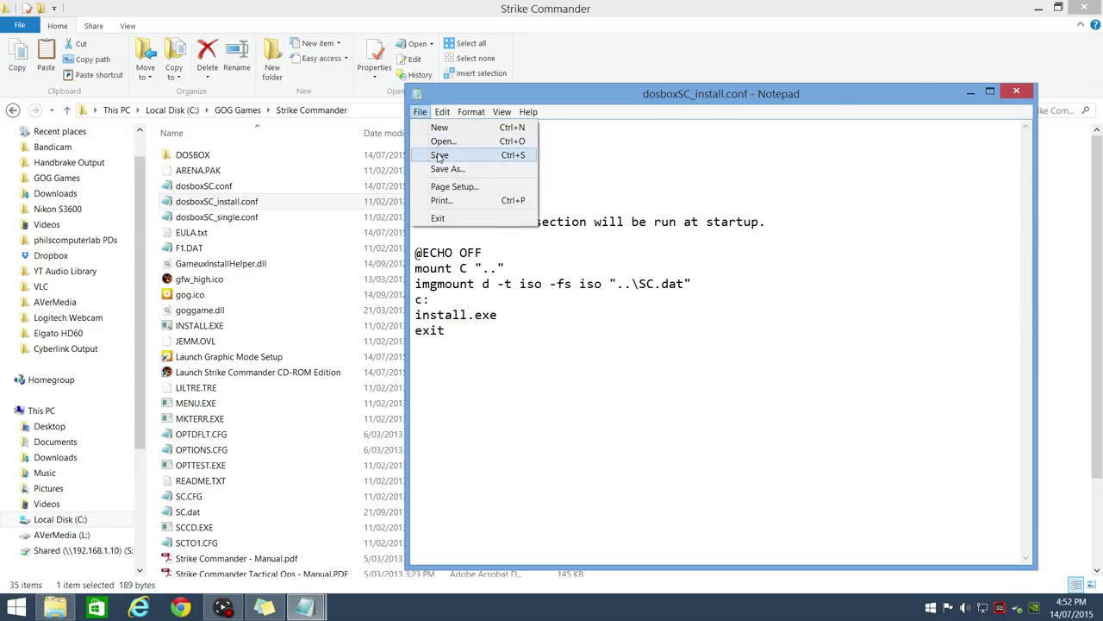
pyautogui.click(440, 155)
pyautogui.click(1011, 93)
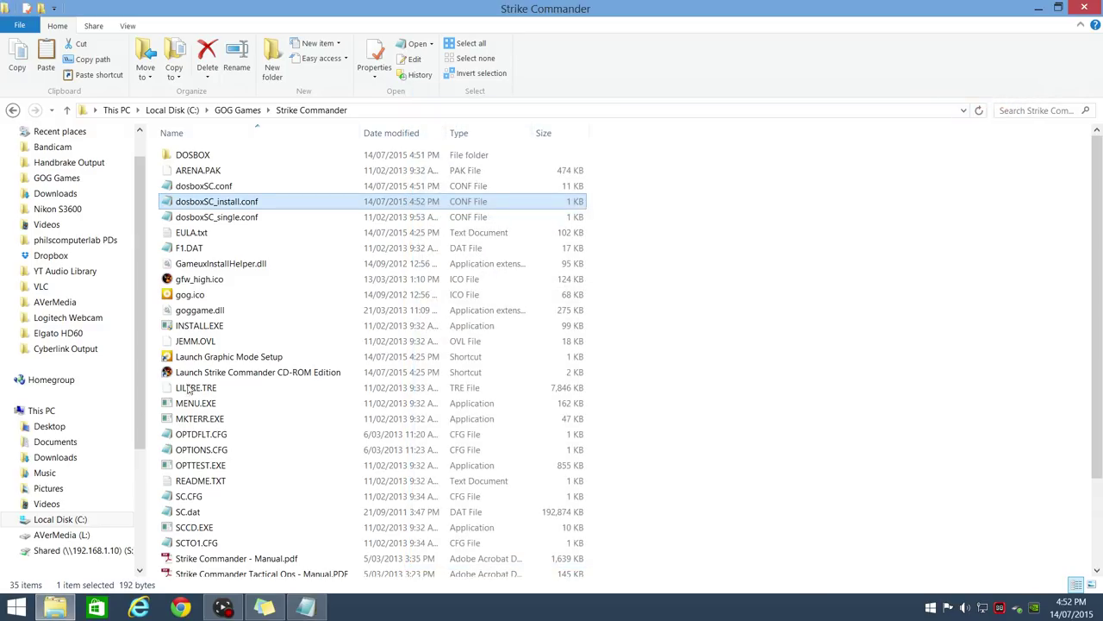
# - Duplicate the Launch Strike Commander CD-ROM Edition shortcut in the same folder
pyautogui.click(186, 372)
pyautogui.scroll(-3, 239, 246)
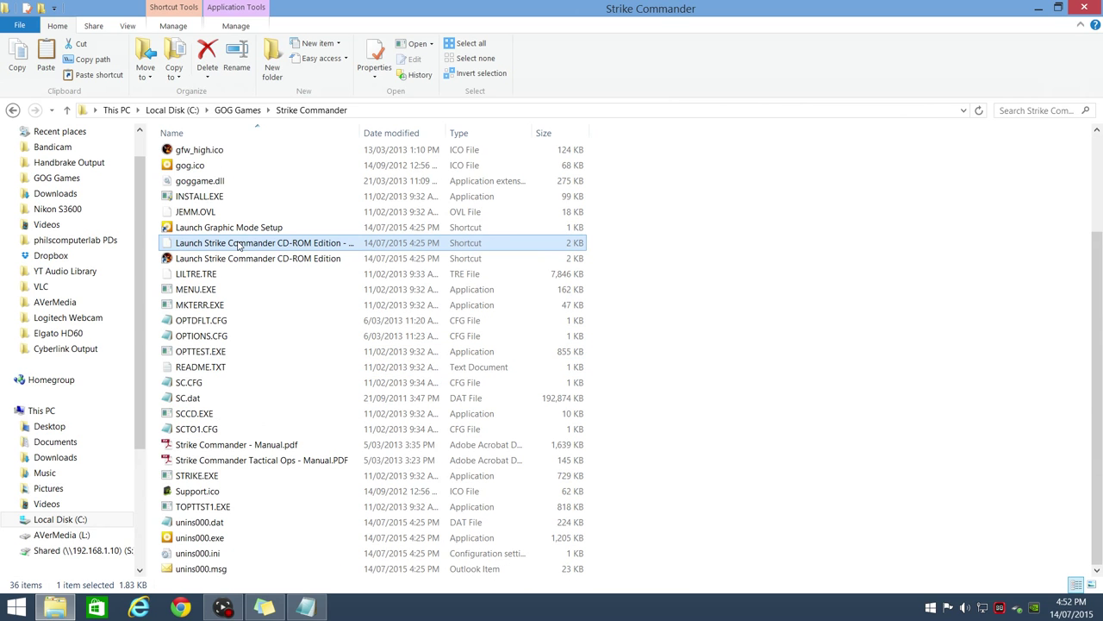
pyautogui.hotkey('ctrl', 'c')
pyautogui.hotkey('ctrl', 'v')
pyautogui.scroll(3, 396, 205)
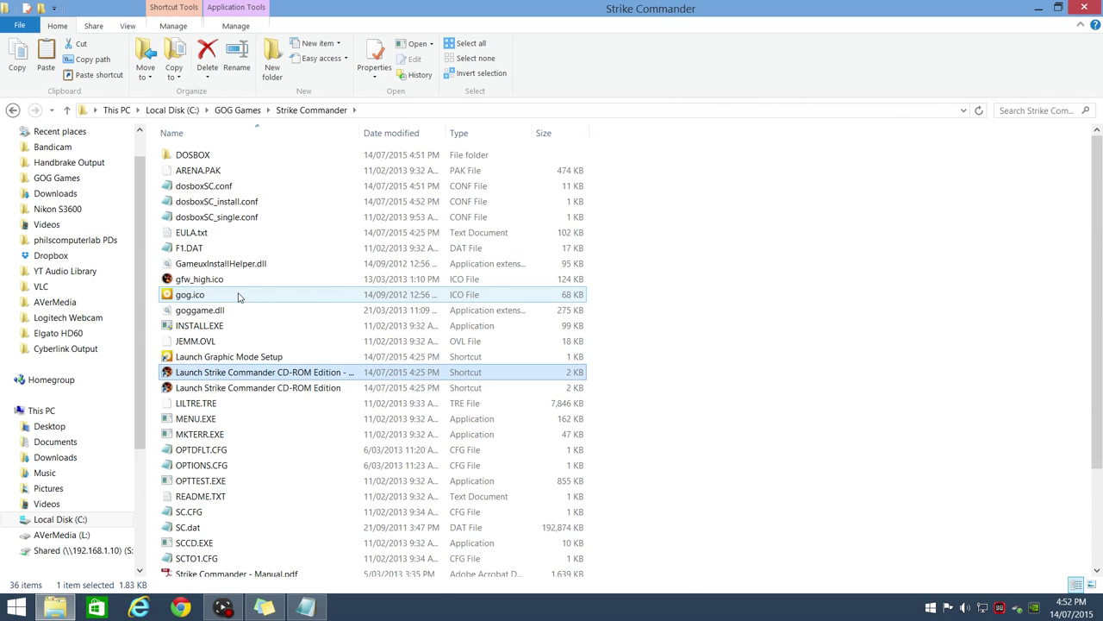
# - Widen the Name column to fit and rename the copied shortcut to "Launch install"
pyautogui.doubleClick(360, 133)
pyautogui.rightClick(293, 372)
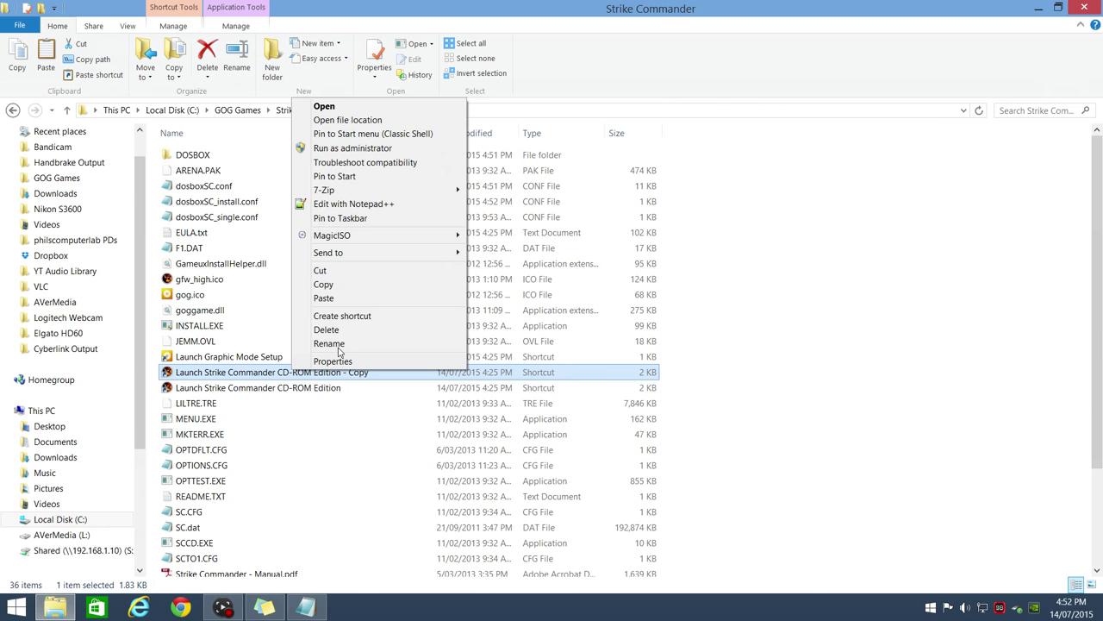
pyautogui.click(323, 347)
pyautogui.moveTo(149, 315); pyautogui.dragTo(498, 318)
pyautogui.write('install')
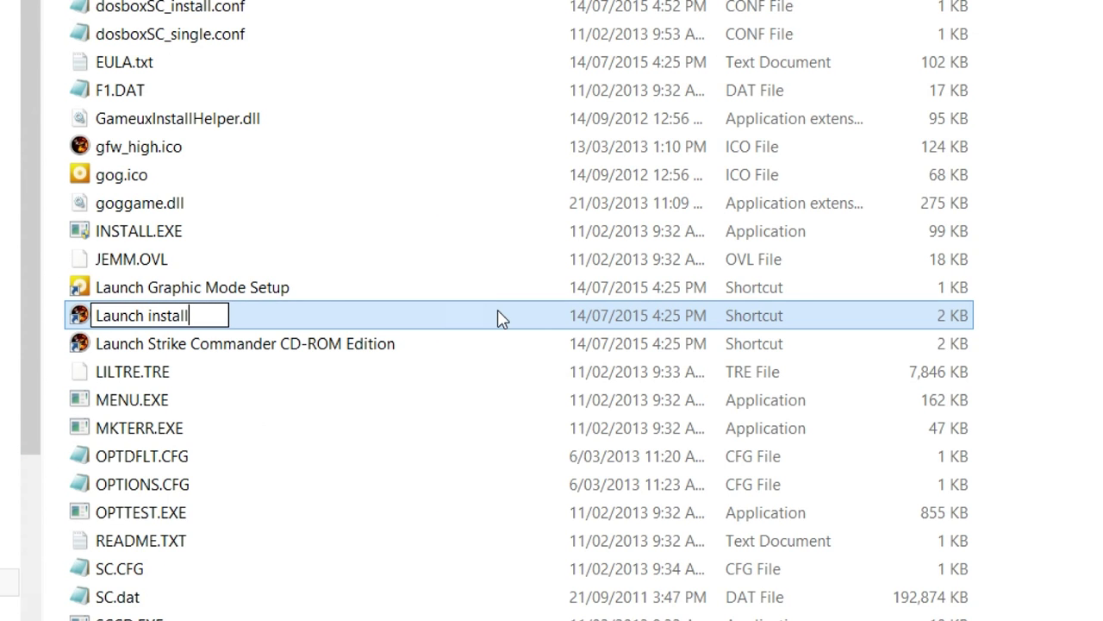
pyautogui.press('Return')
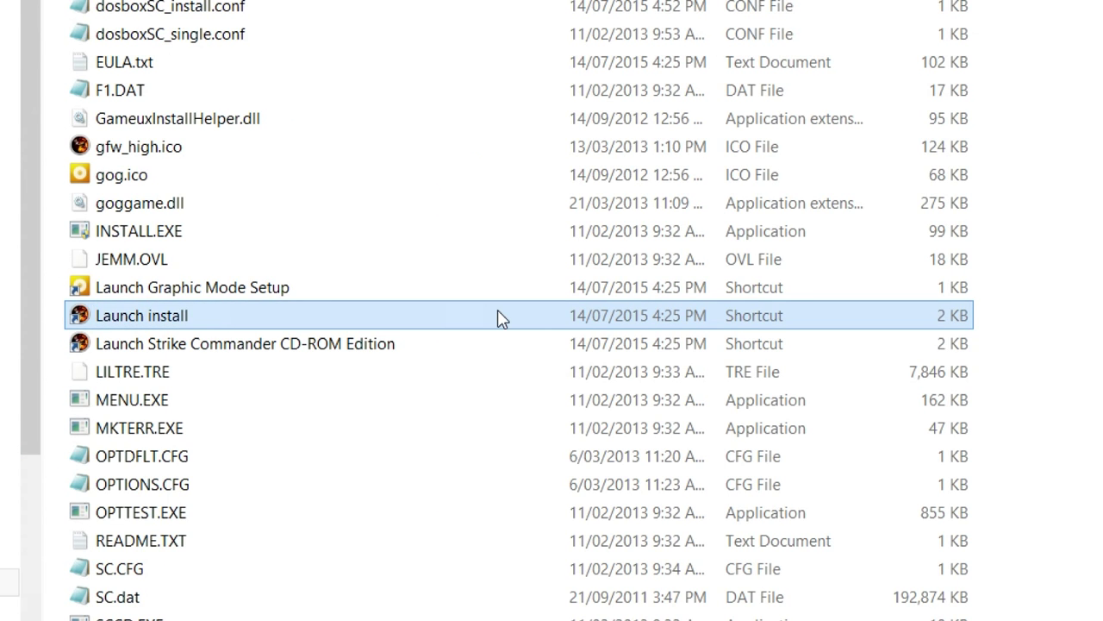
# - In the Launch install shortcut's properties, change dosboxSC_single.conf to dosboxSC_install.conf in the target and apply the change
pyautogui.rightClick(164, 320)
pyautogui.click(229, 303)
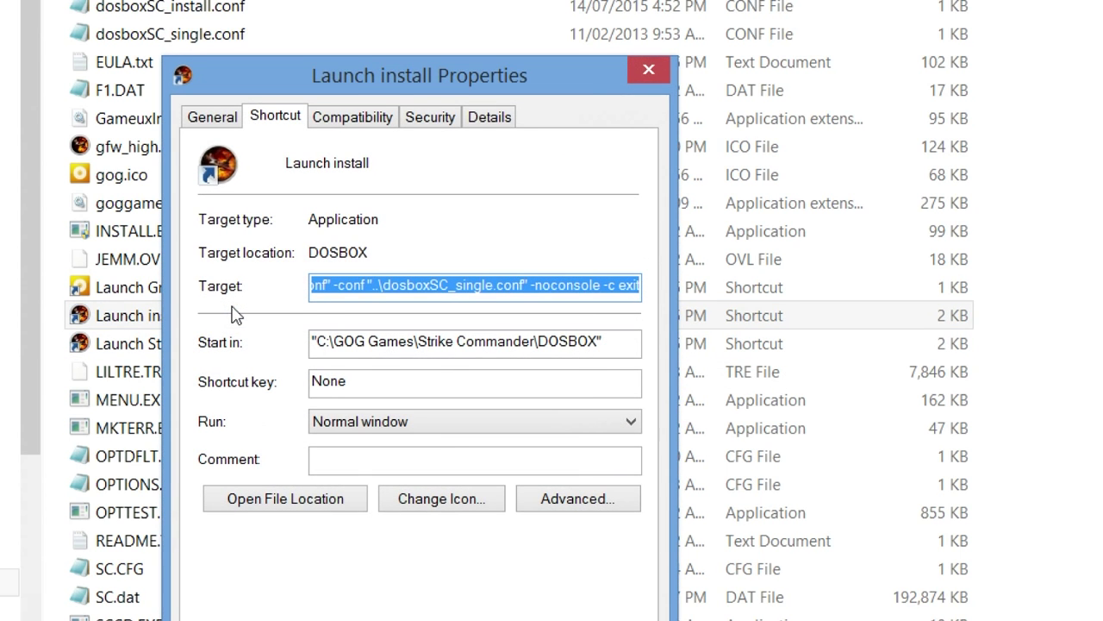
pyautogui.click(459, 290)
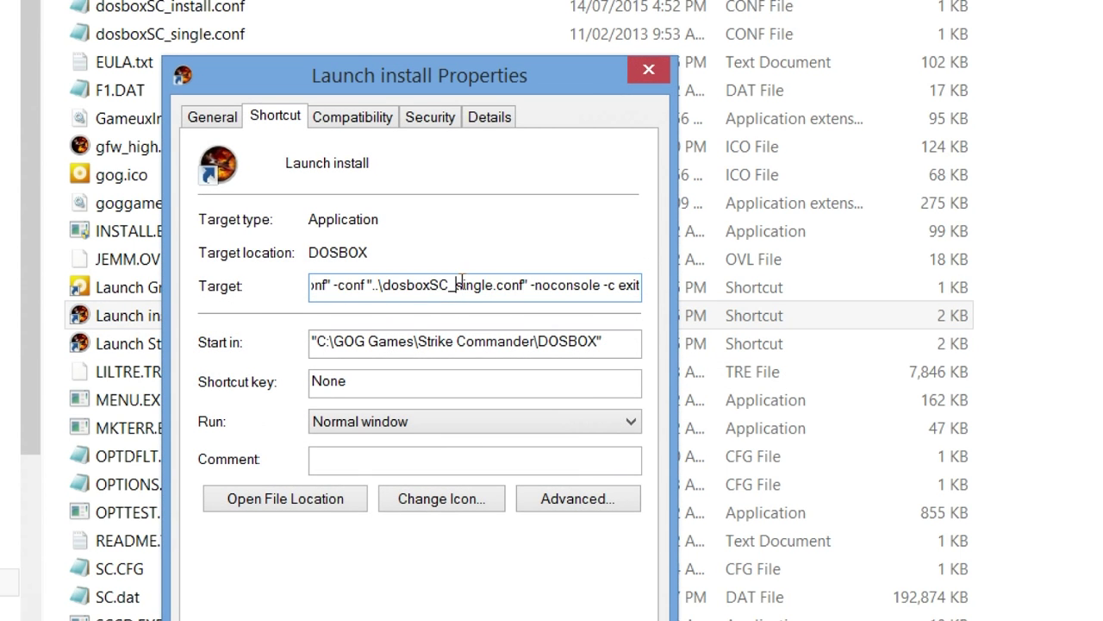
pyautogui.write('install')
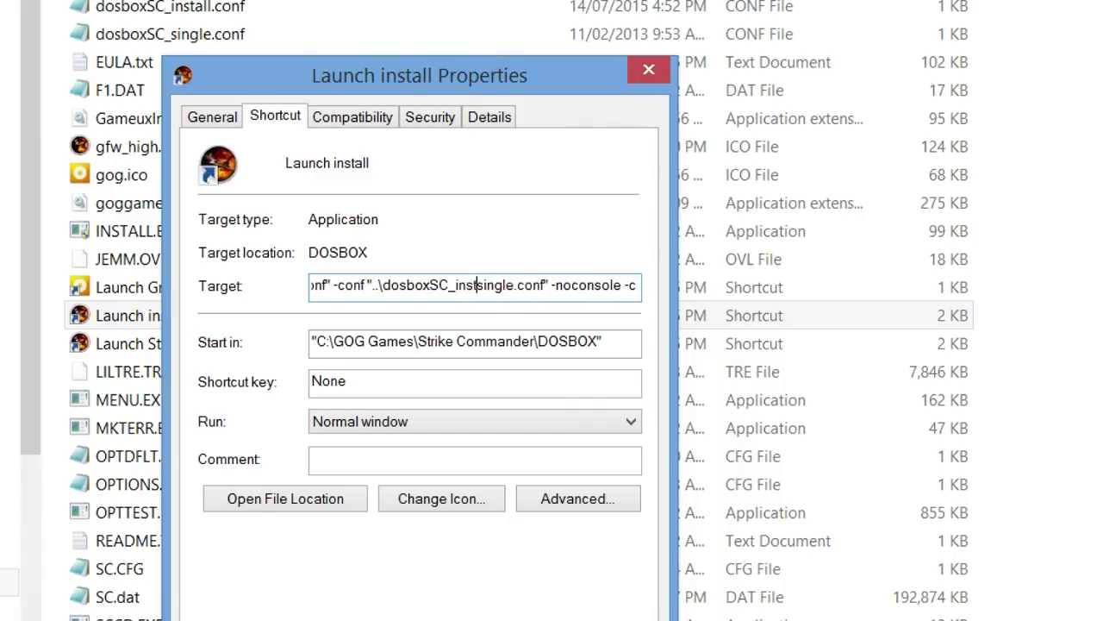
pyautogui.press('Delete')
pyautogui.press('Delete')
pyautogui.press('Delete')
pyautogui.press('Delete')
pyautogui.press('Delete')
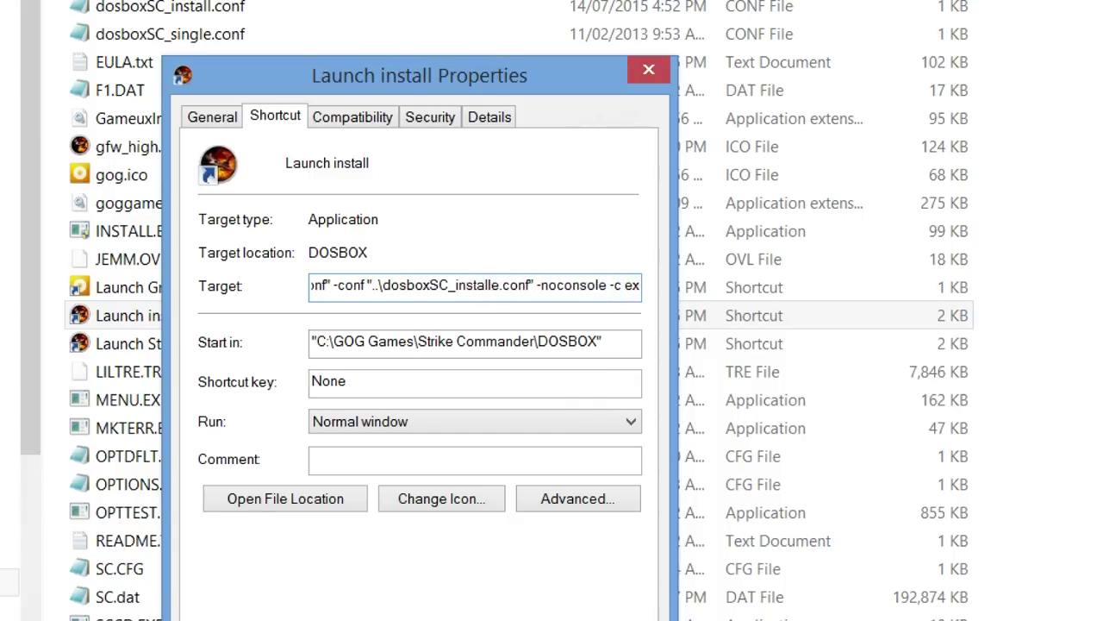
pyautogui.press('Delete')
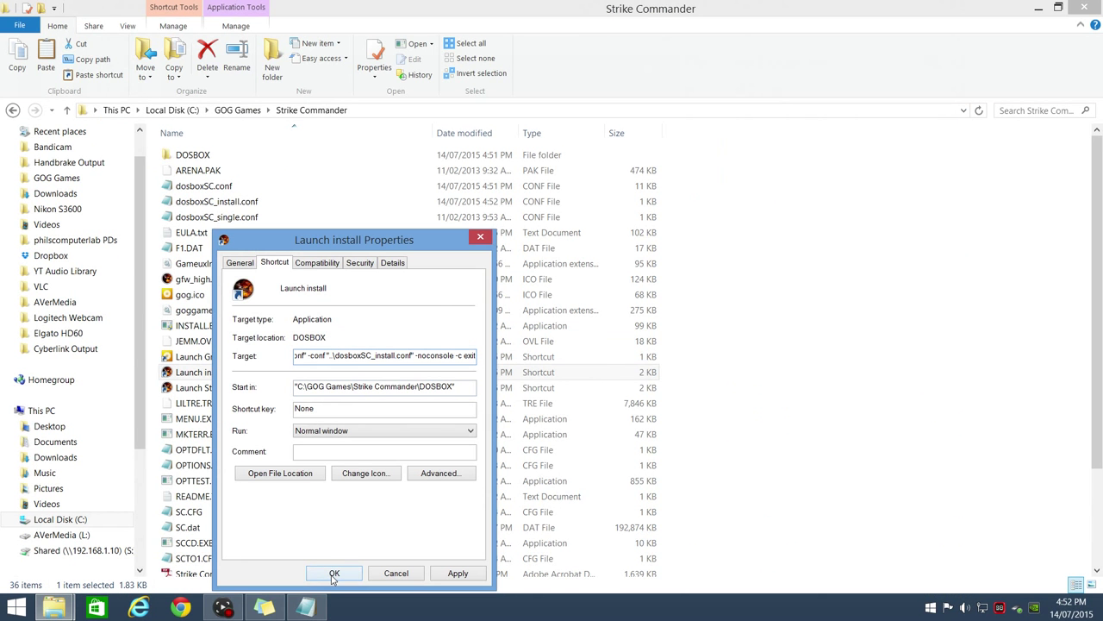
pyautogui.click(381, 620)
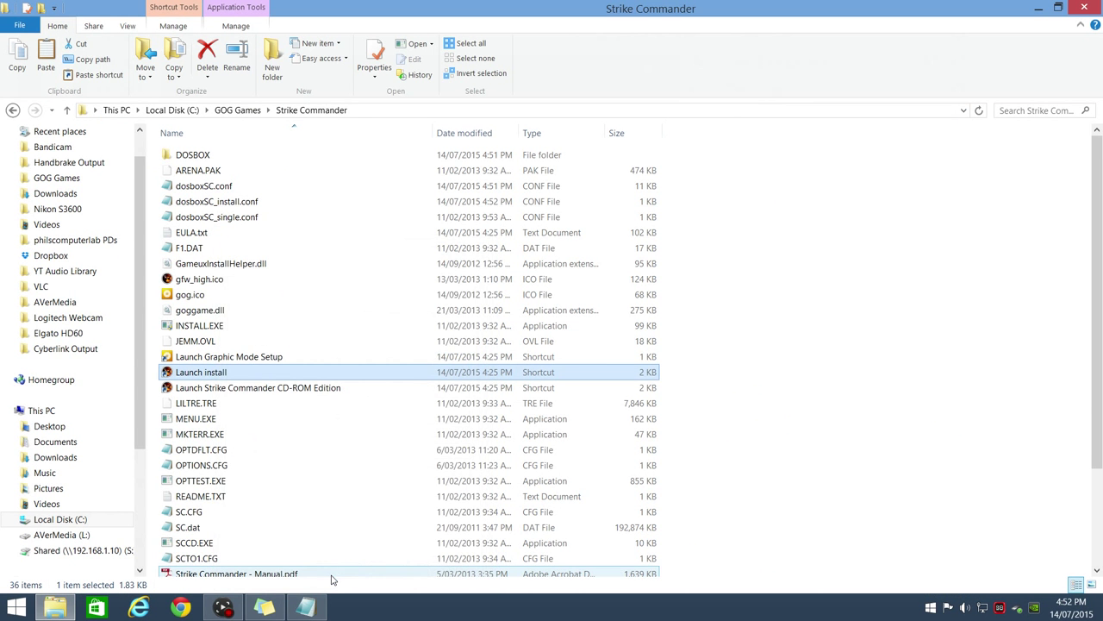
# - Run the Launch install shortcut and choose to change the hardware configuration
pyautogui.doubleClick(225, 376)
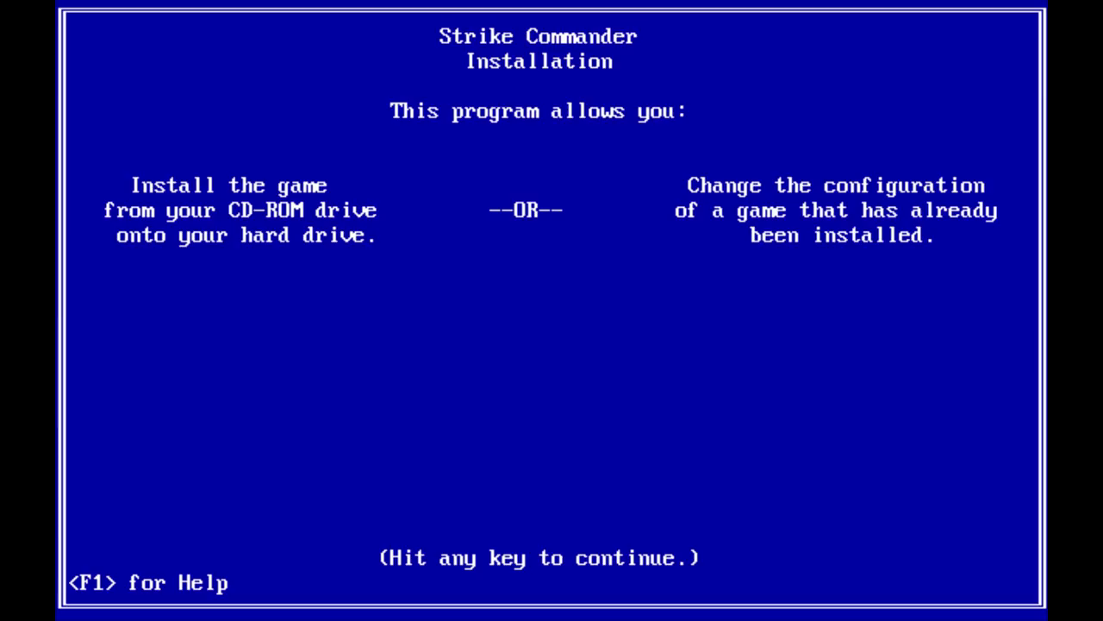
pyautogui.press('Return')
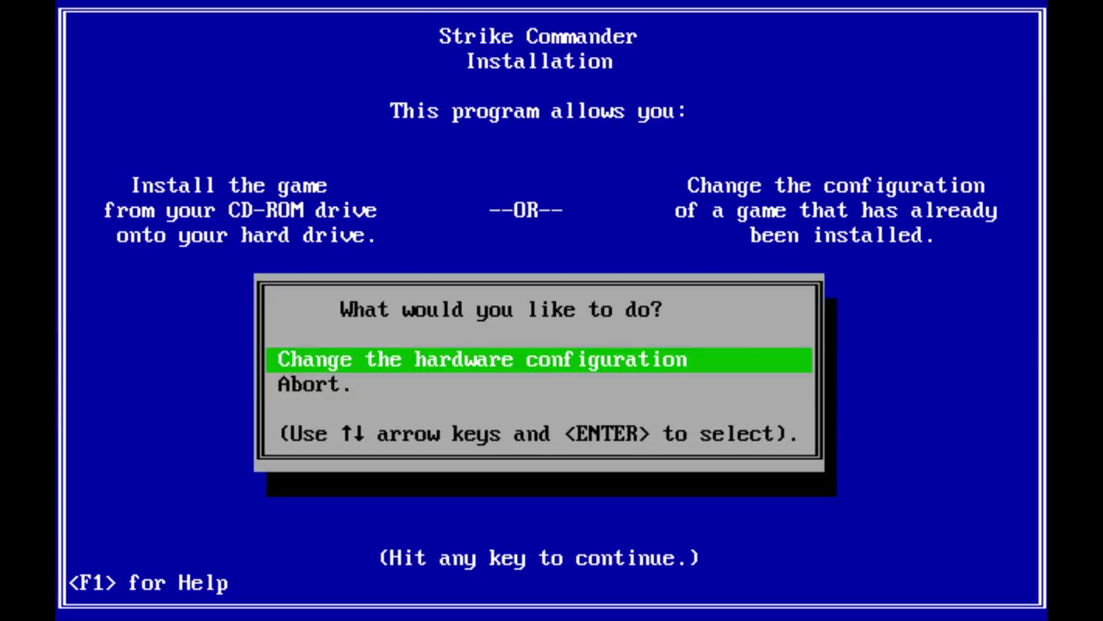
pyautogui.press('Return')
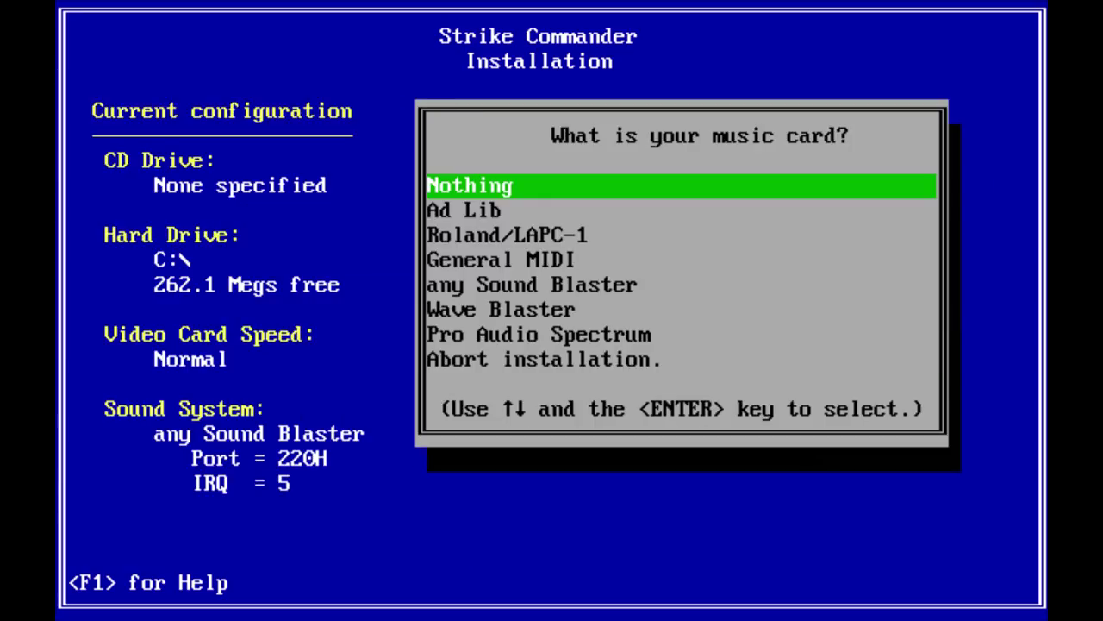
# - Set the music card to General MIDI in the Strike Commander installer
pyautogui.press('Down')
pyautogui.press('Down')
pyautogui.press('Down')
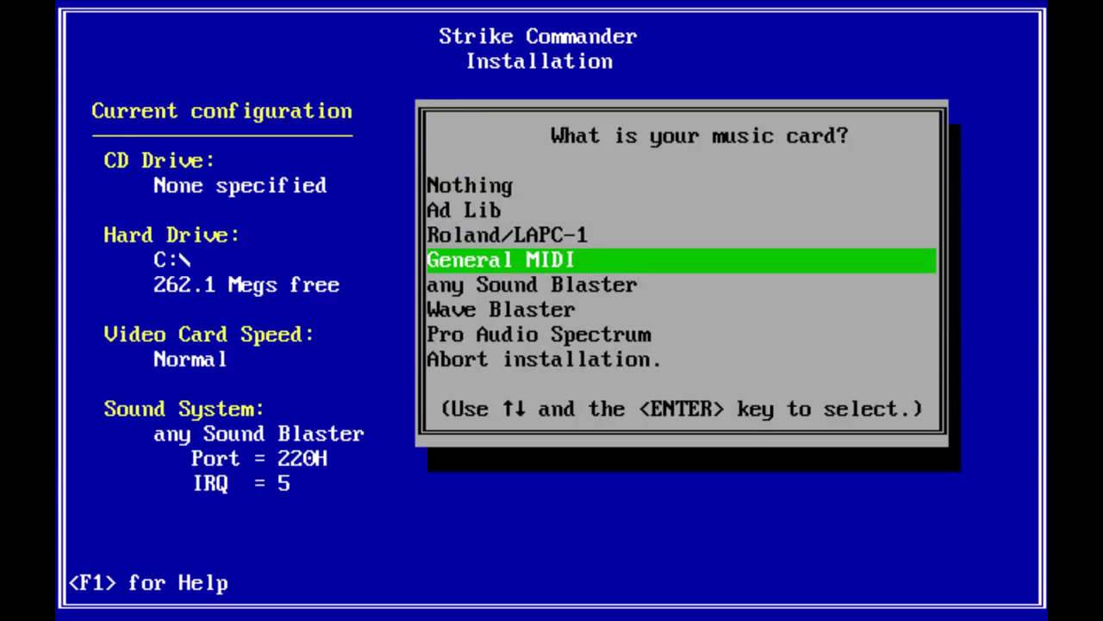
pyautogui.press('Return')
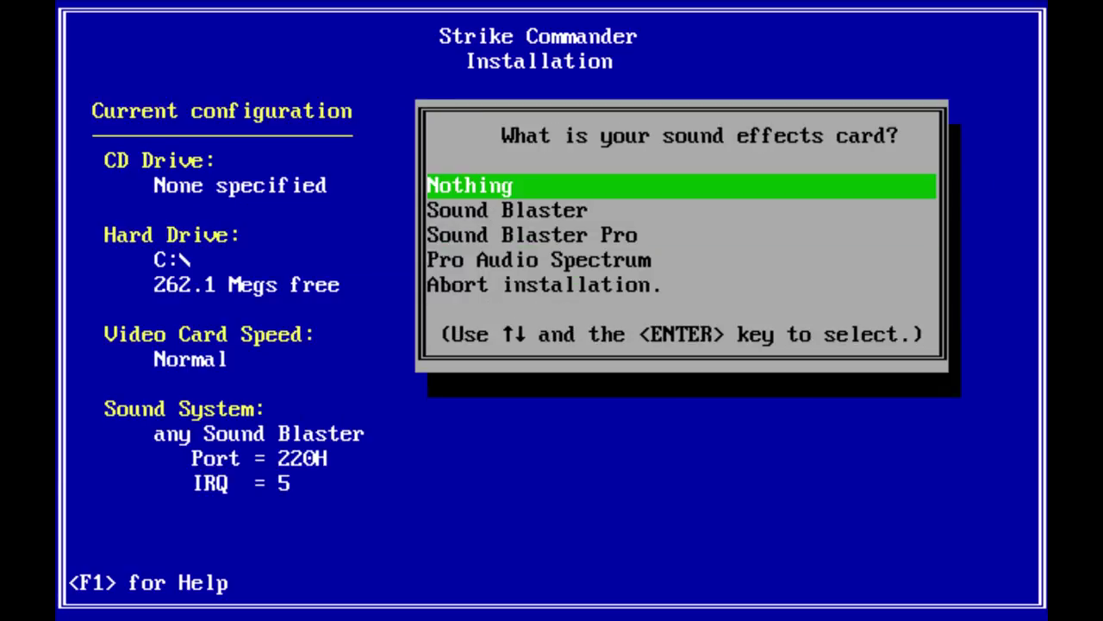
# - Set the sound effects card to Sound Blaster with port 220H and IRQ 5, and the General MIDI port to 330H
pyautogui.press('Down')
pyautogui.press('Return')
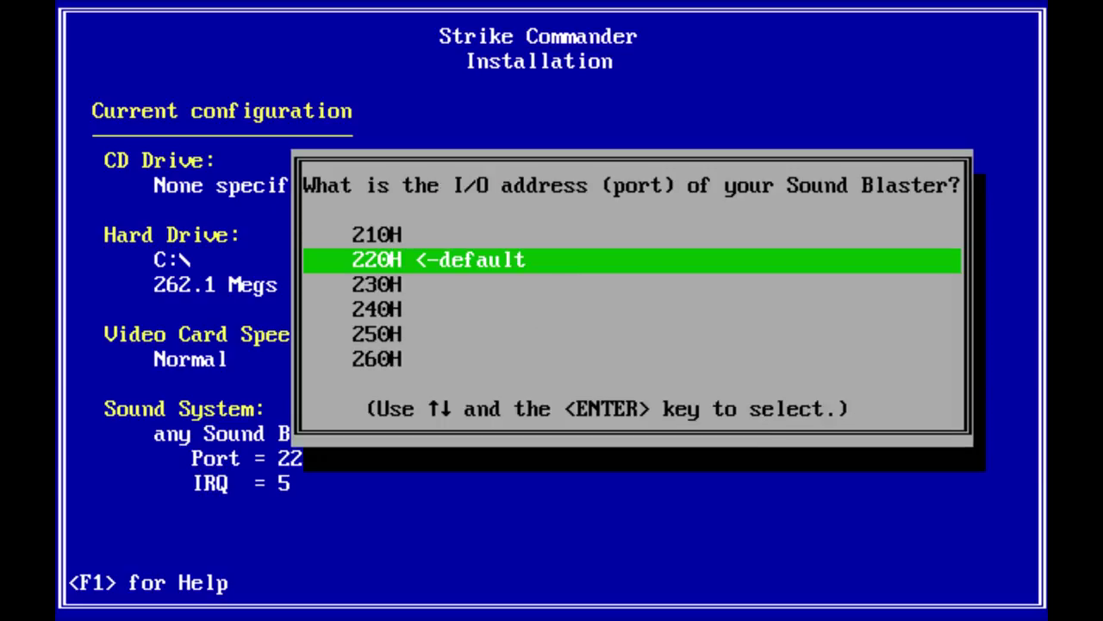
pyautogui.press('Return')
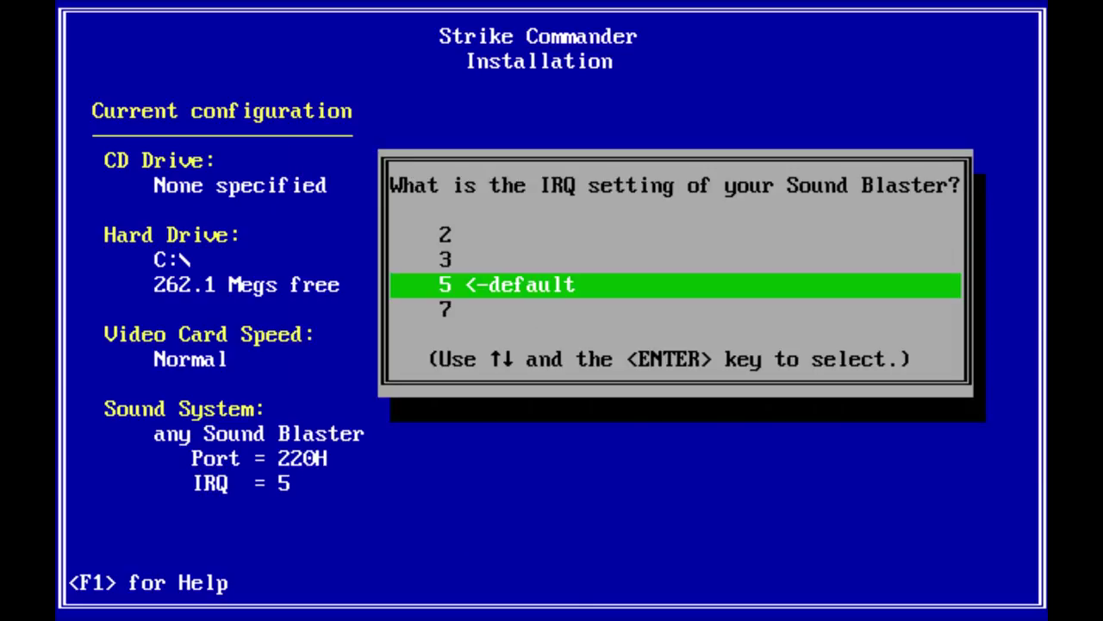
pyautogui.press('Return')
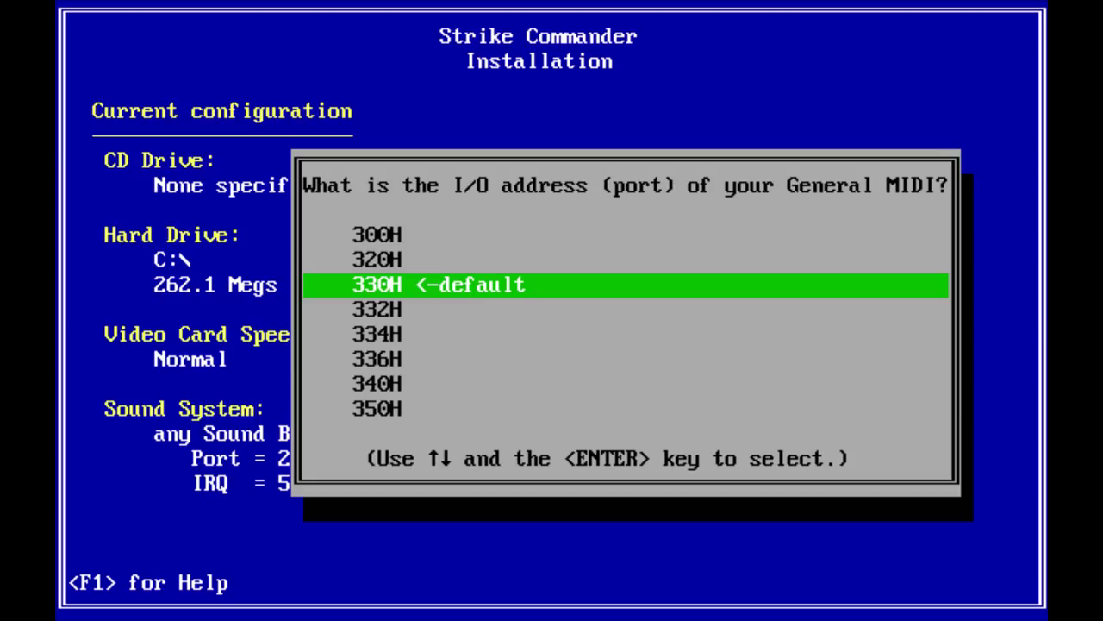
pyautogui.press('Return')
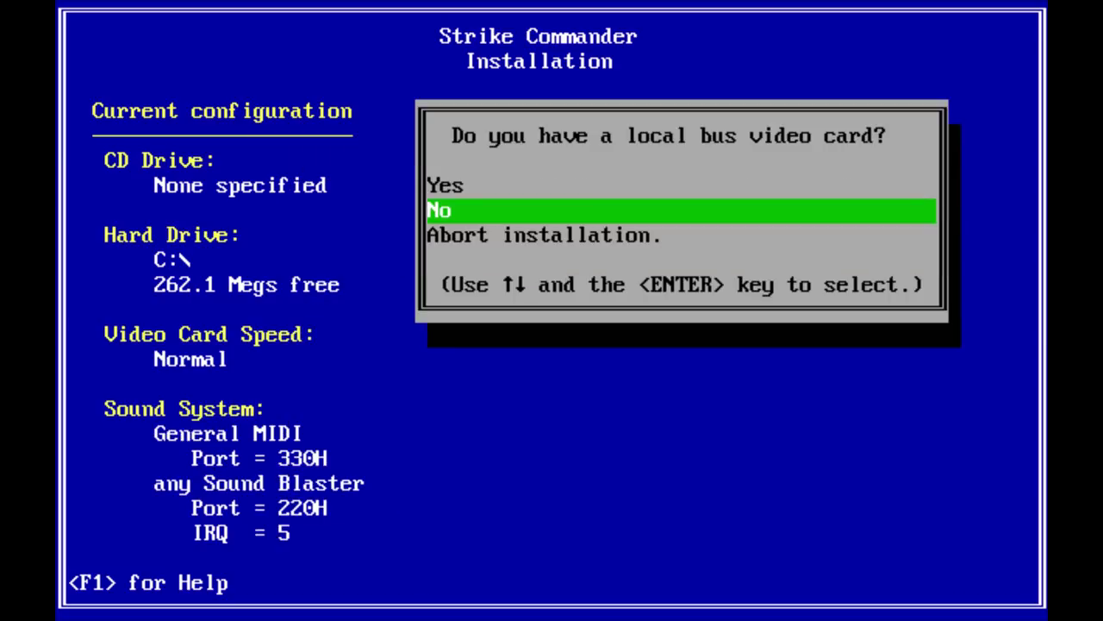
# - Answer Yes to having a local bus video card and complete the installer's configuration
pyautogui.press('Up')
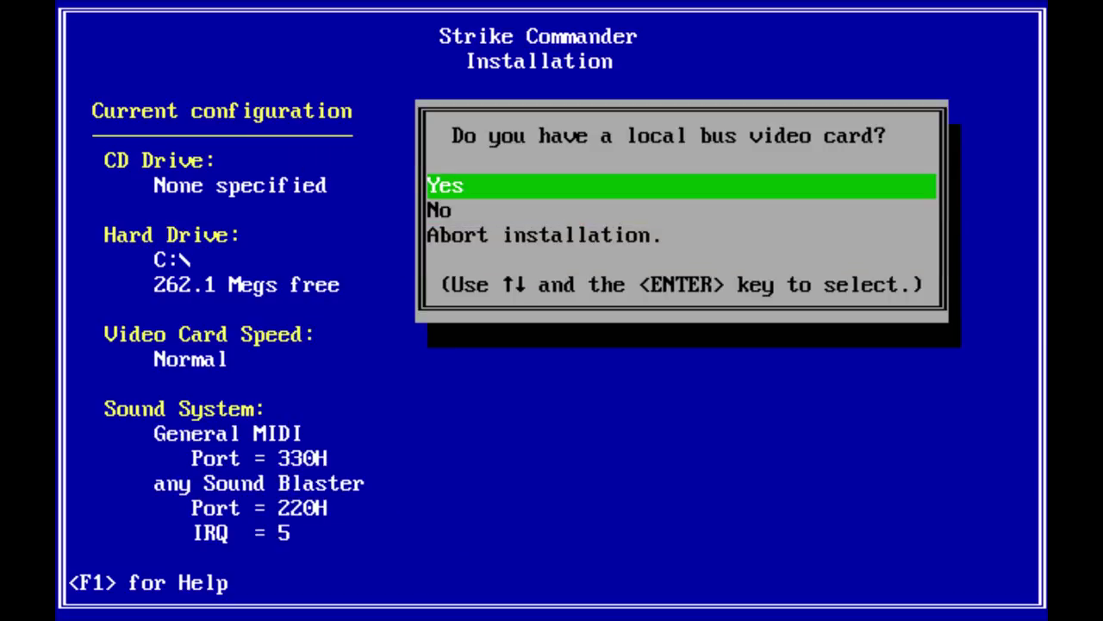
pyautogui.press('Return')
pyautogui.press('Up')
pyautogui.press('Return')
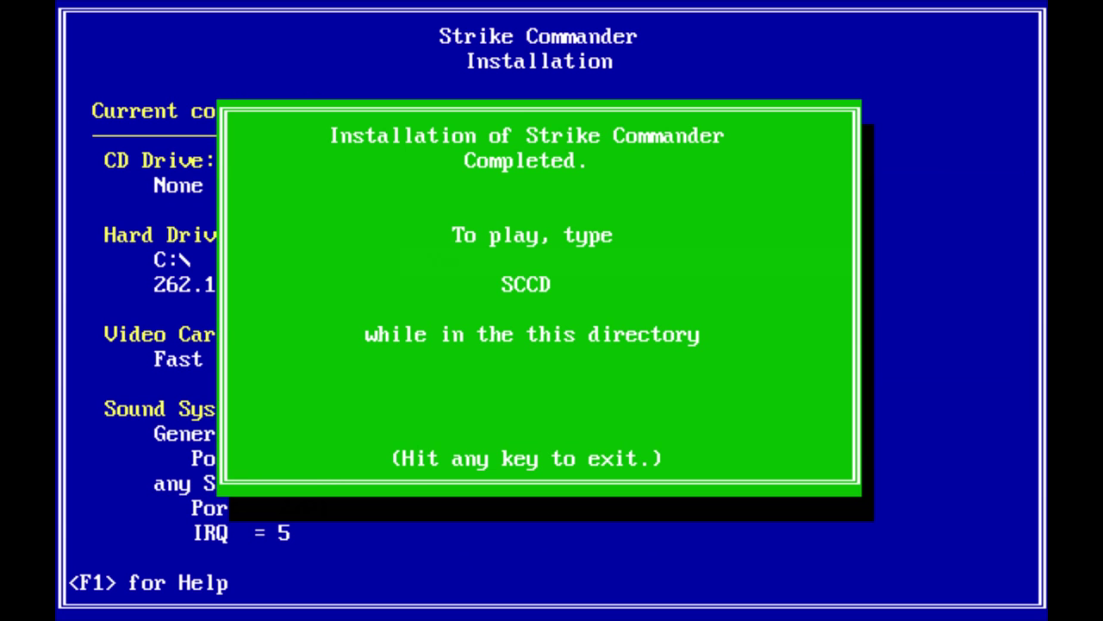
# - Exit the installer and set joysticktype to fcs in the joystick section of dosboxSC.conf
pyautogui.press('Return')
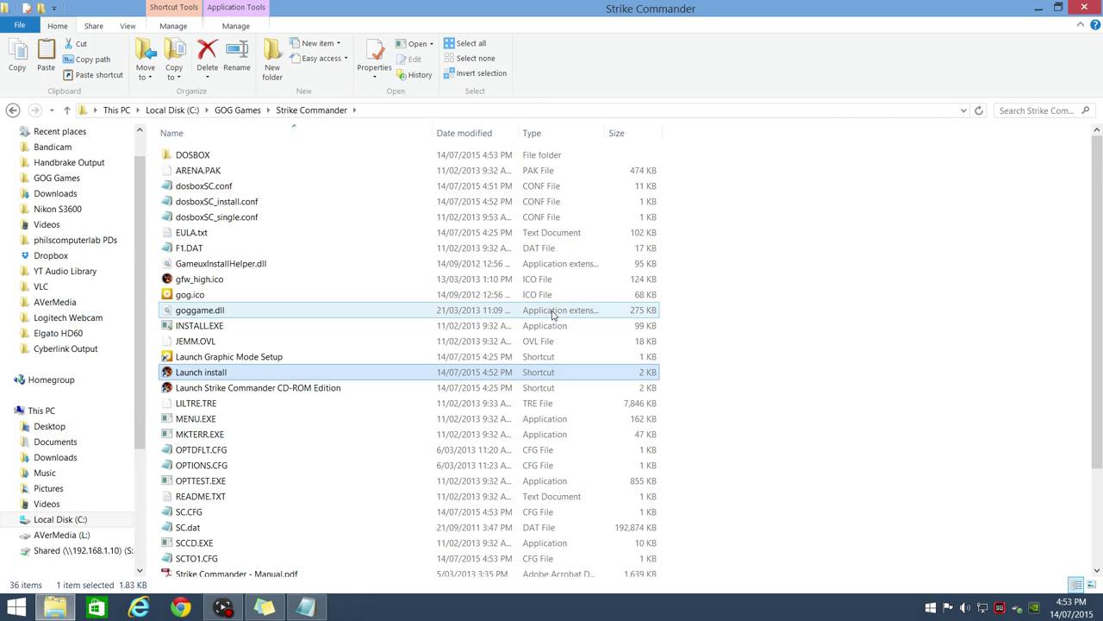
pyautogui.click(306, 608)
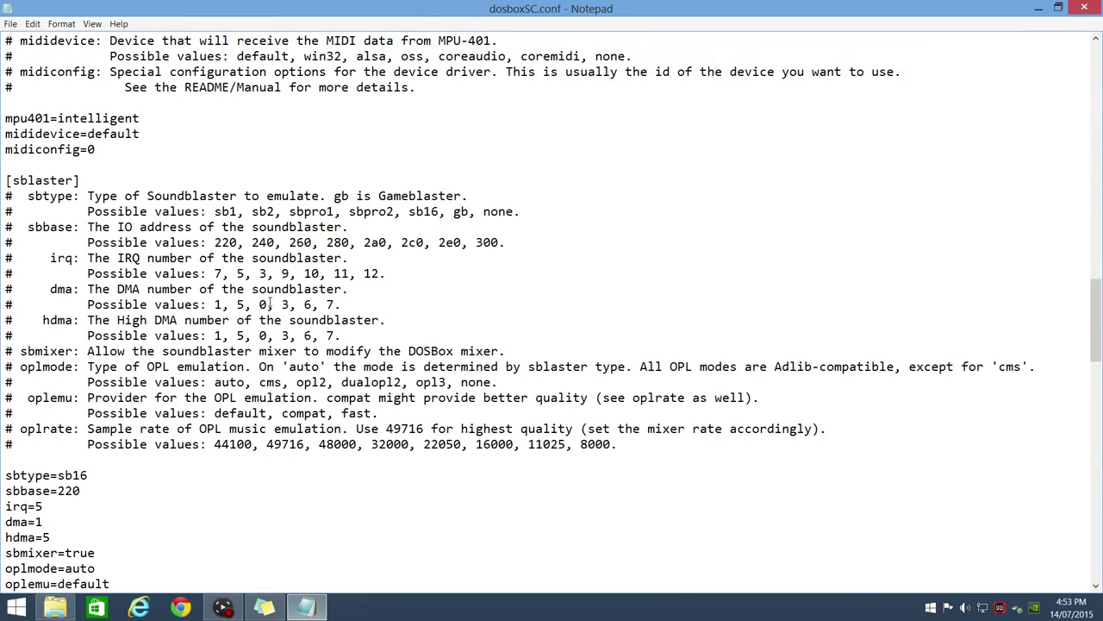
pyautogui.scroll(-10, 270, 303)
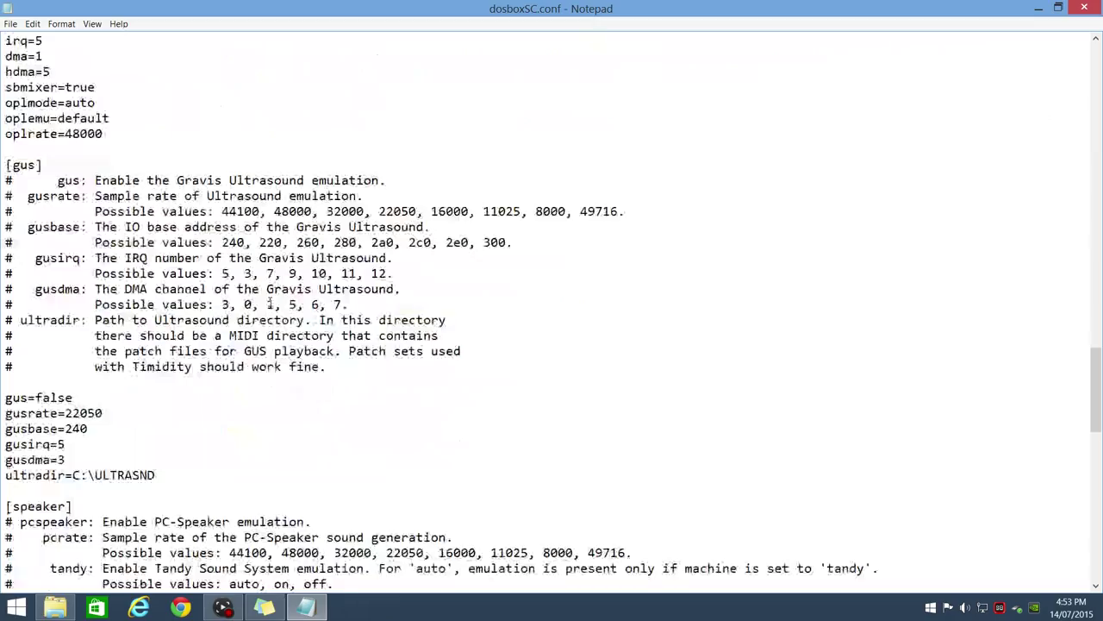
pyautogui.scroll(-10, 269, 303)
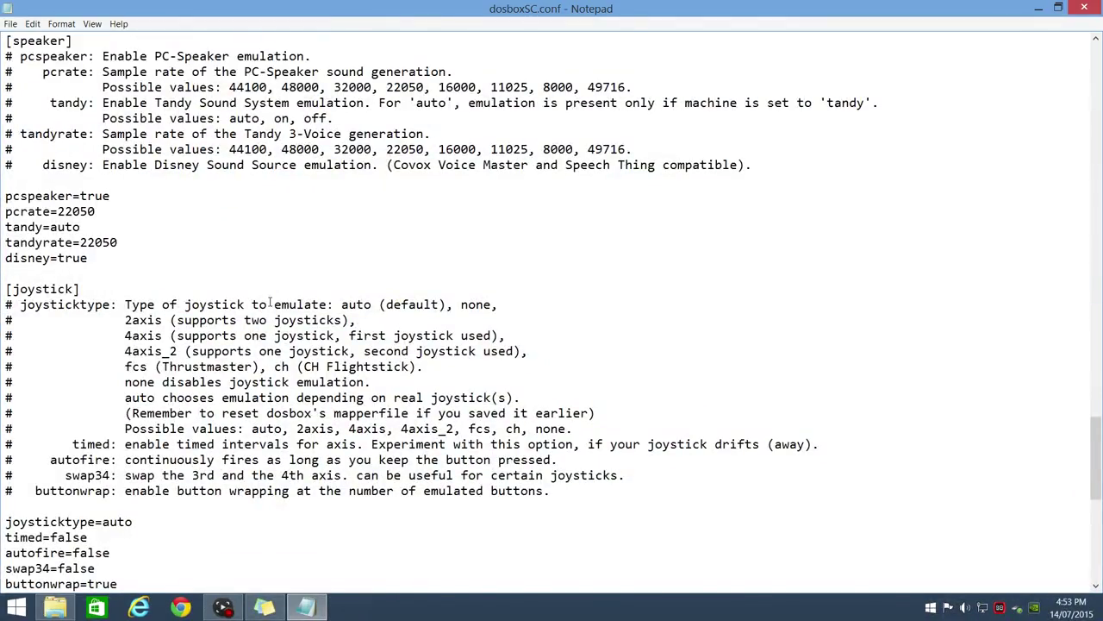
pyautogui.scroll(-4, 270, 303)
pyautogui.scroll(1, 270, 303)
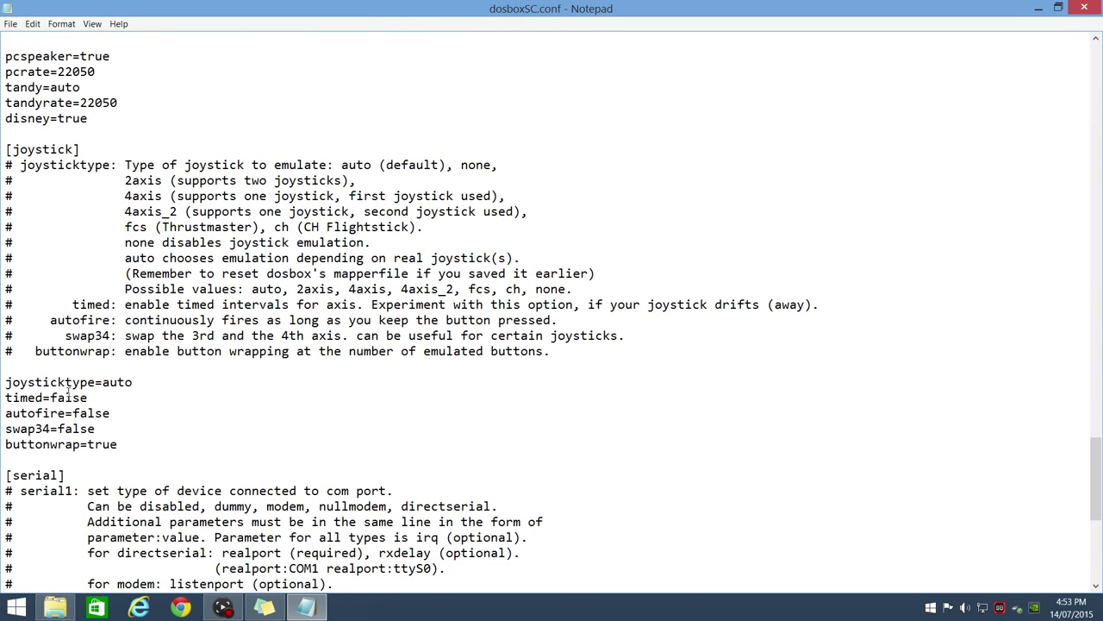
pyautogui.moveTo(132, 381); pyautogui.dragTo(103, 382)
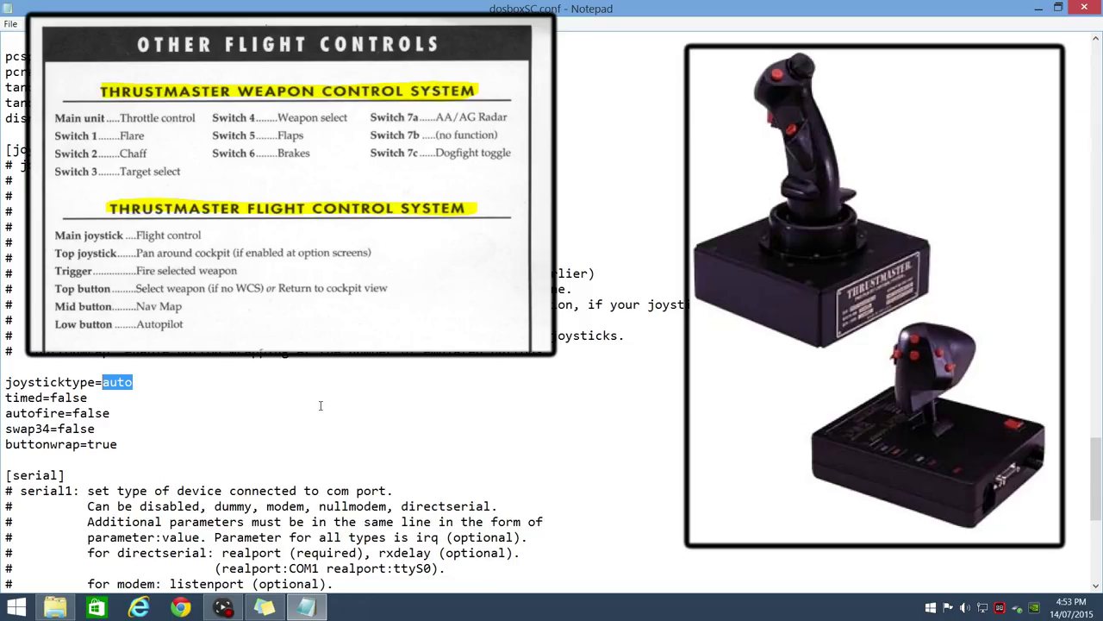
pyautogui.write('fcs')
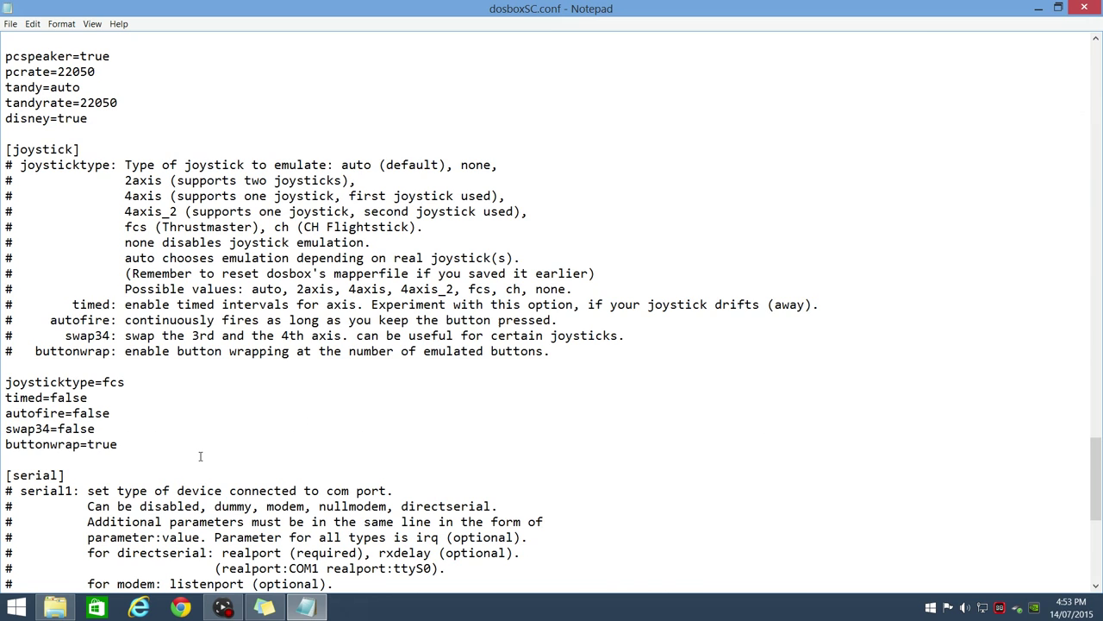
# - Save dosboxSC.conf, then close it and the Strike Commander folder
pyautogui.scroll(-9, 202, 456)
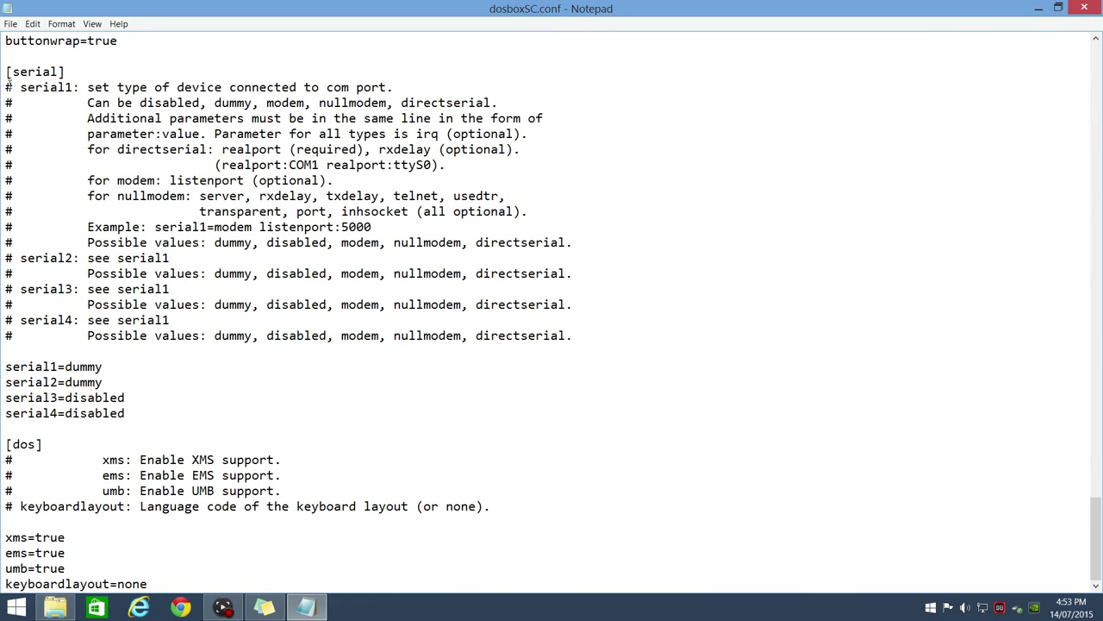
pyautogui.click(10, 23)
pyautogui.click(26, 67)
pyautogui.click(1084, 8)
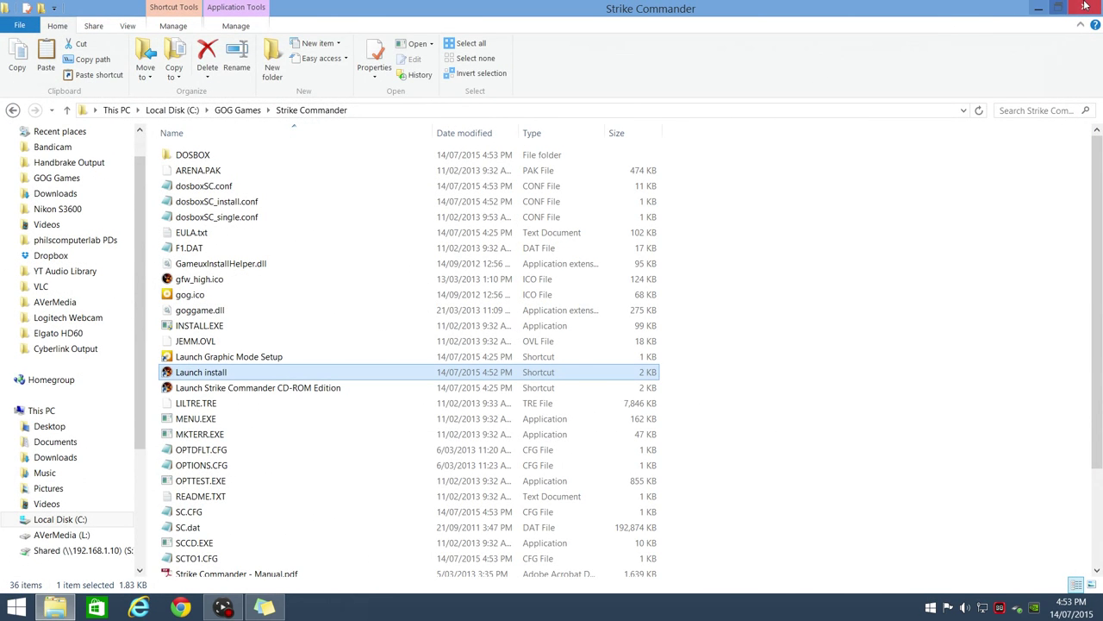
pyautogui.click(1085, 6)
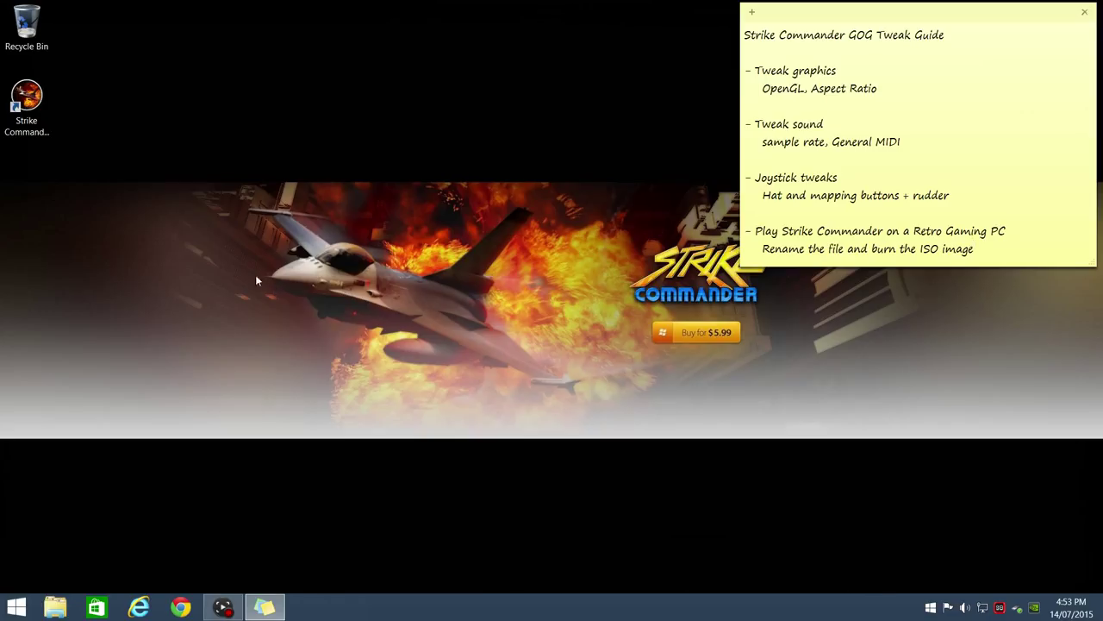
# - Launch Strike Commander from the desktop and start the Search and Destroy training mission
pyautogui.doubleClick(26, 97)
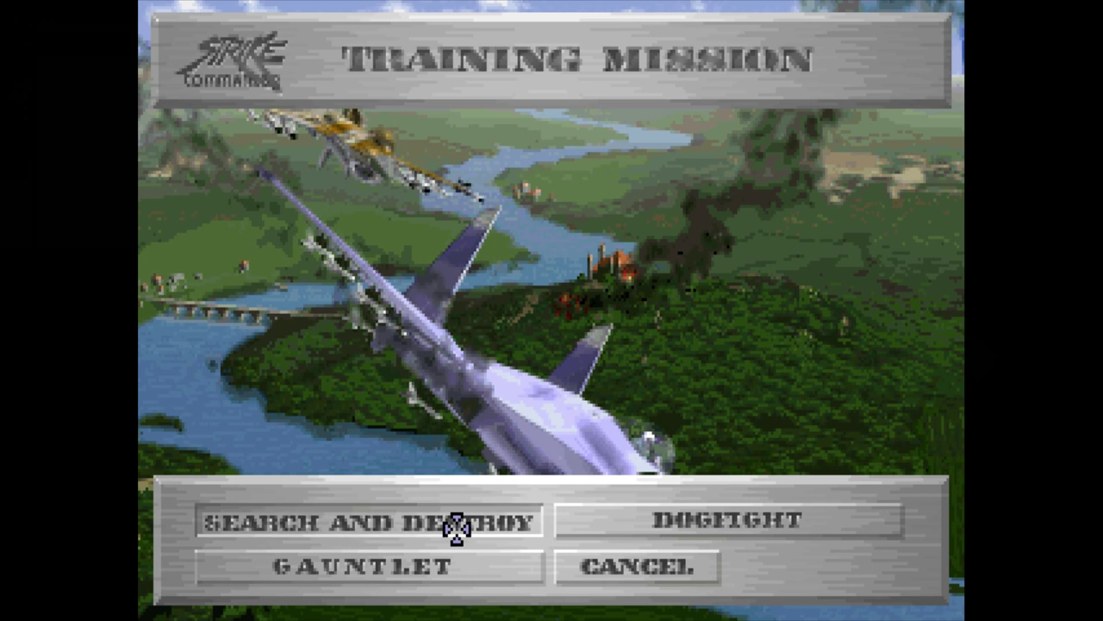
pyautogui.click(456, 524)
pyautogui.click(514, 517)
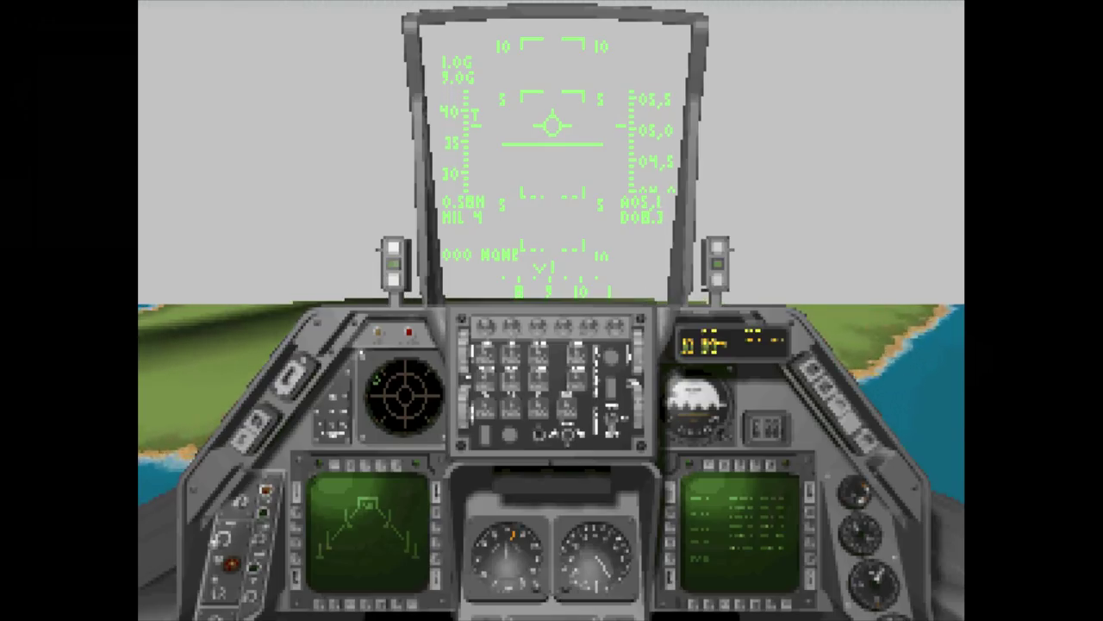
# - Set both Flight Control and Panning Control to Thrustmaster in the in-game flight configuration and return to the cockpit
pyautogui.hotkey('alt', 'o')
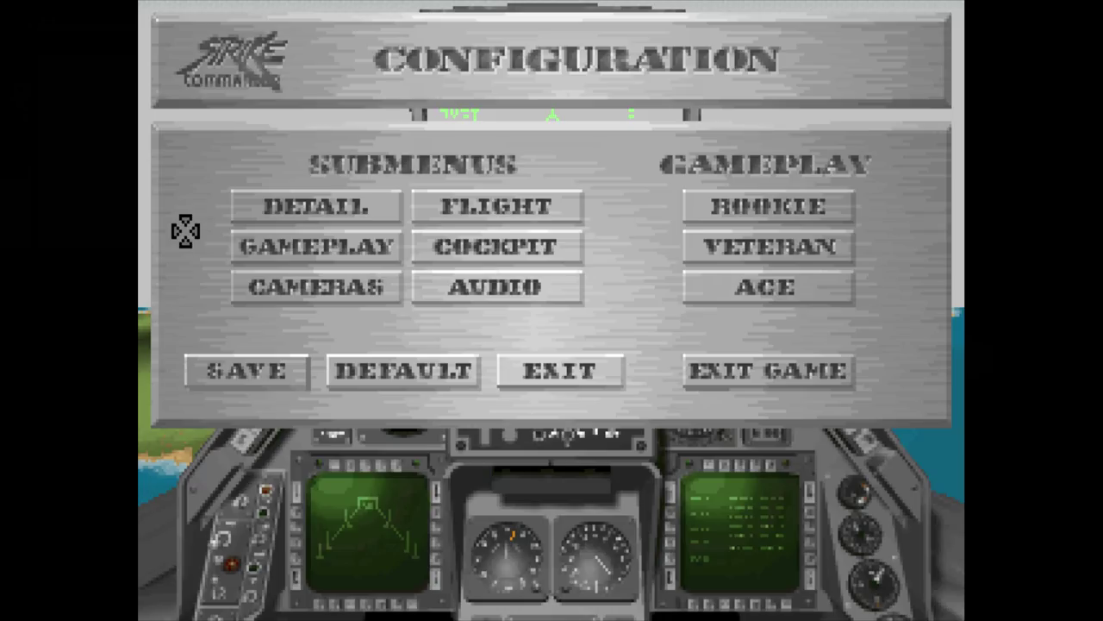
pyautogui.click(319, 246)
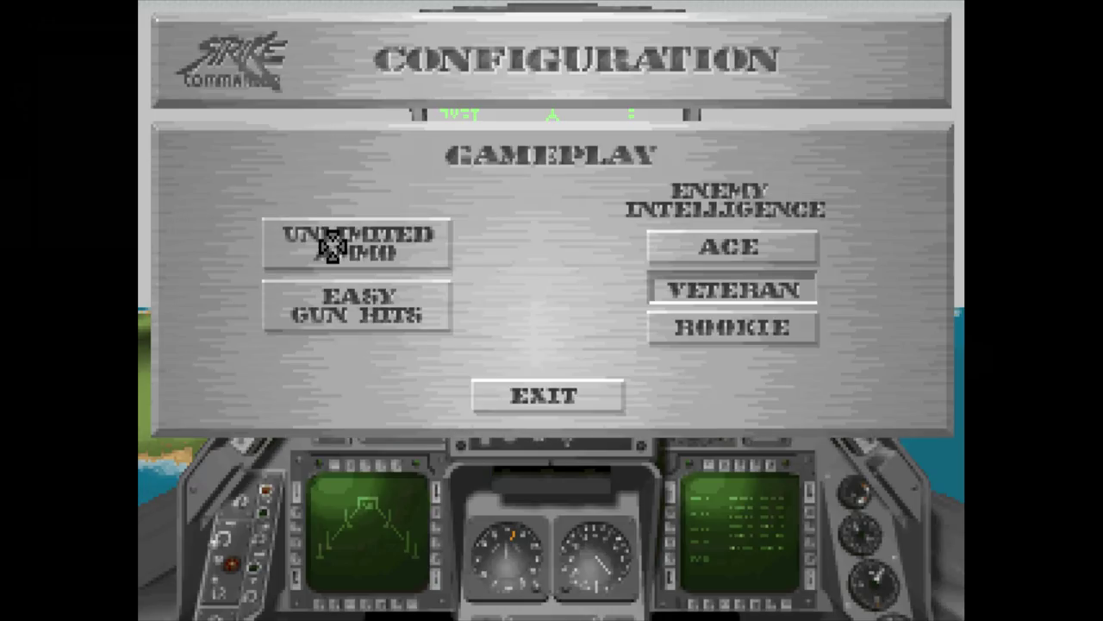
pyautogui.click(582, 396)
pyautogui.click(494, 203)
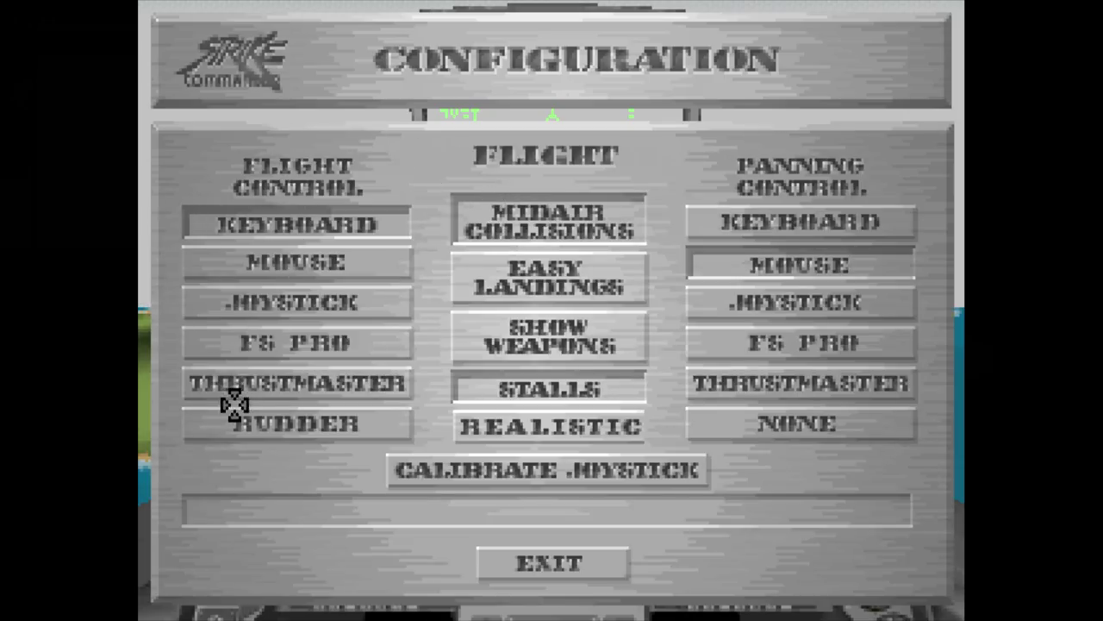
pyautogui.click(263, 375)
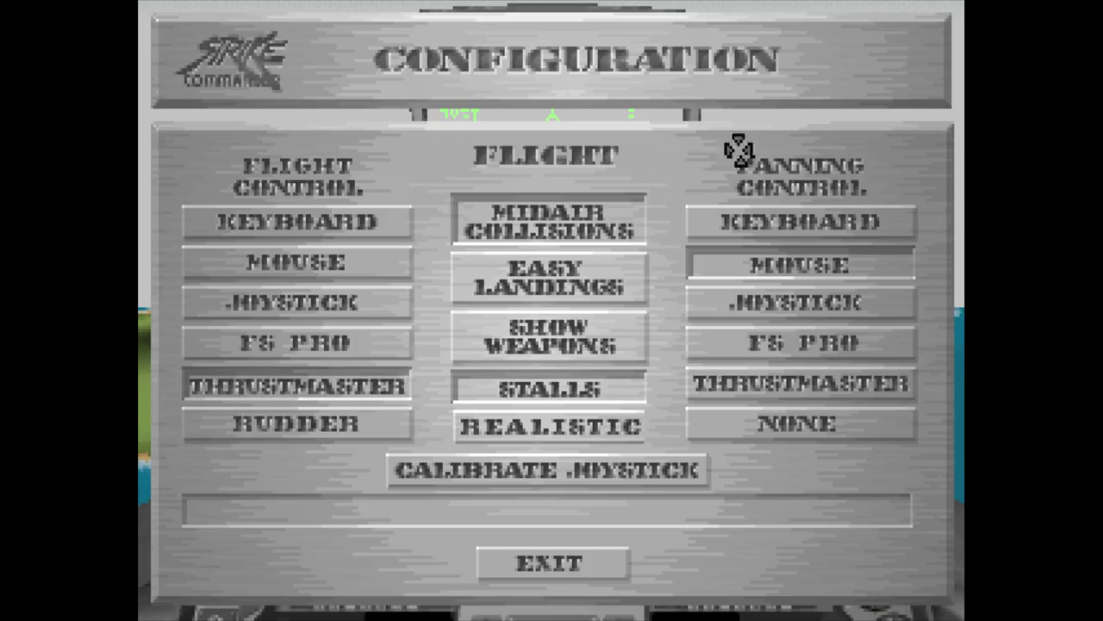
pyautogui.click(768, 382)
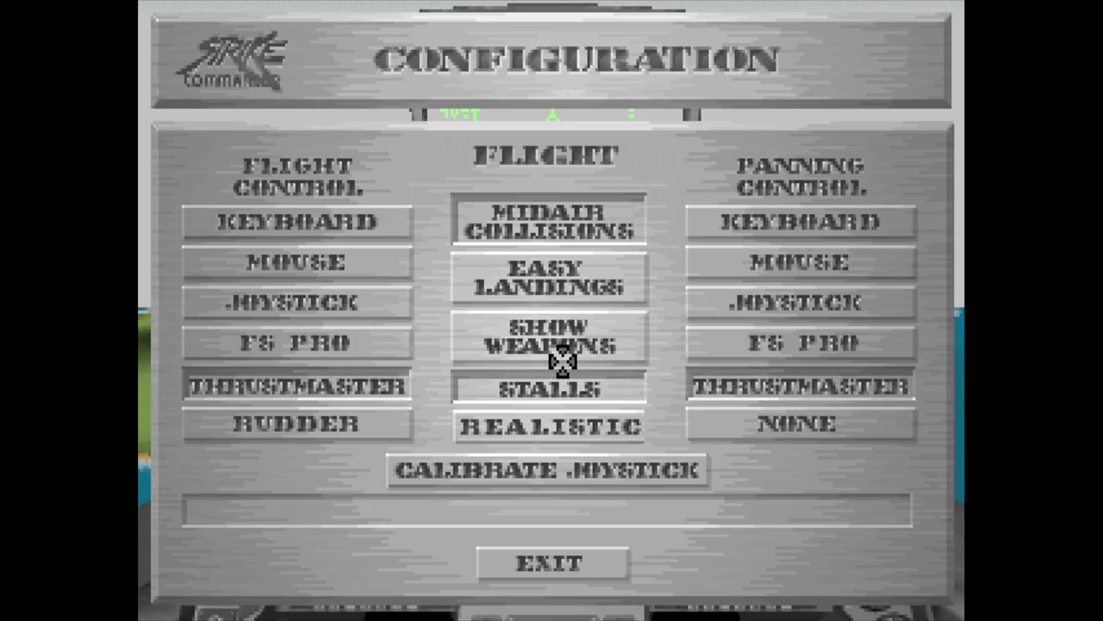
pyautogui.click(528, 559)
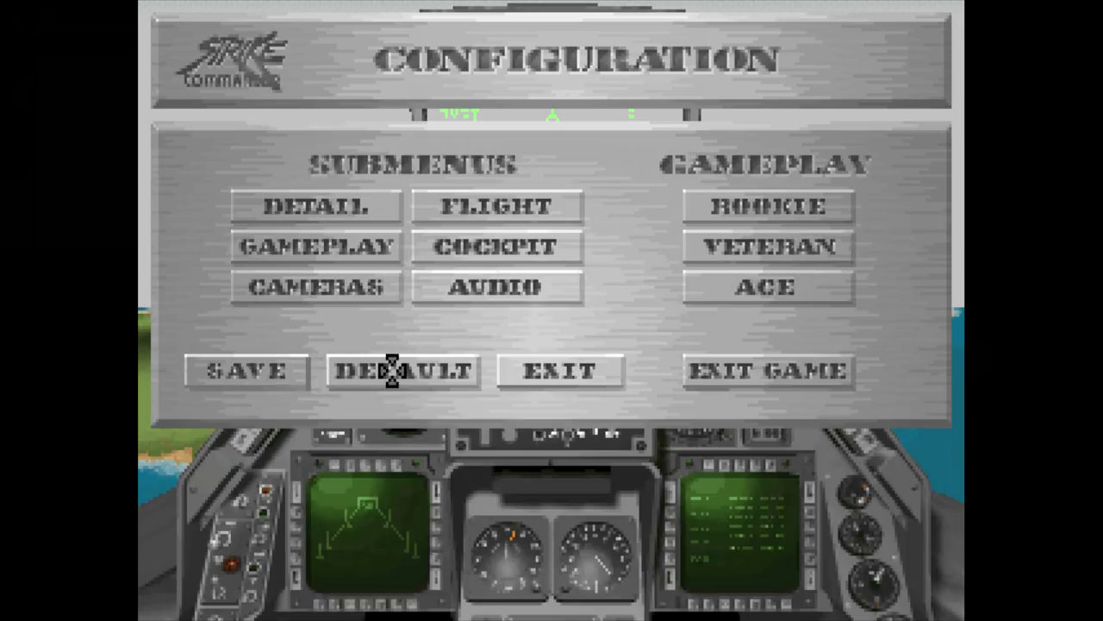
pyautogui.click(546, 379)
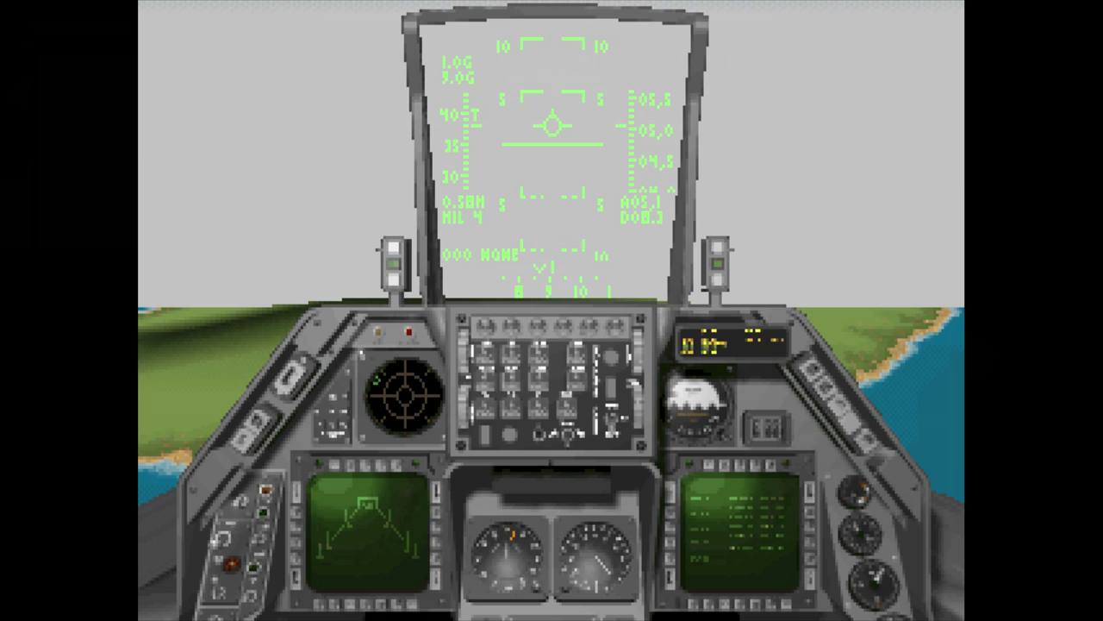
# - Test the controls by pitching and banking the aircraft and panning the cockpit view
pyautogui.press('Up')
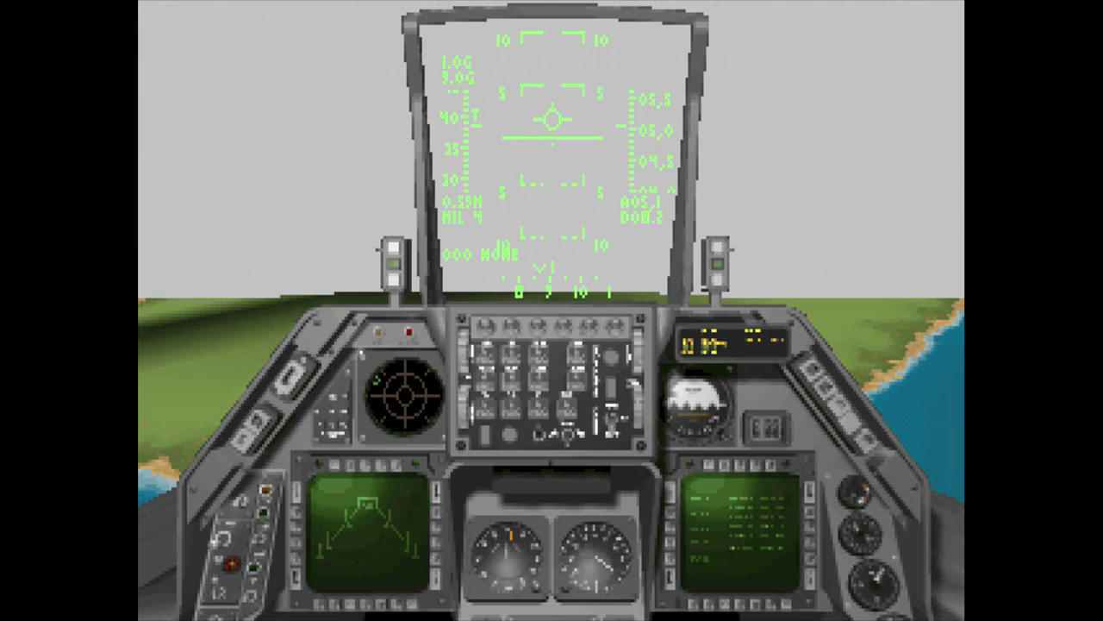
pyautogui.press('Left')
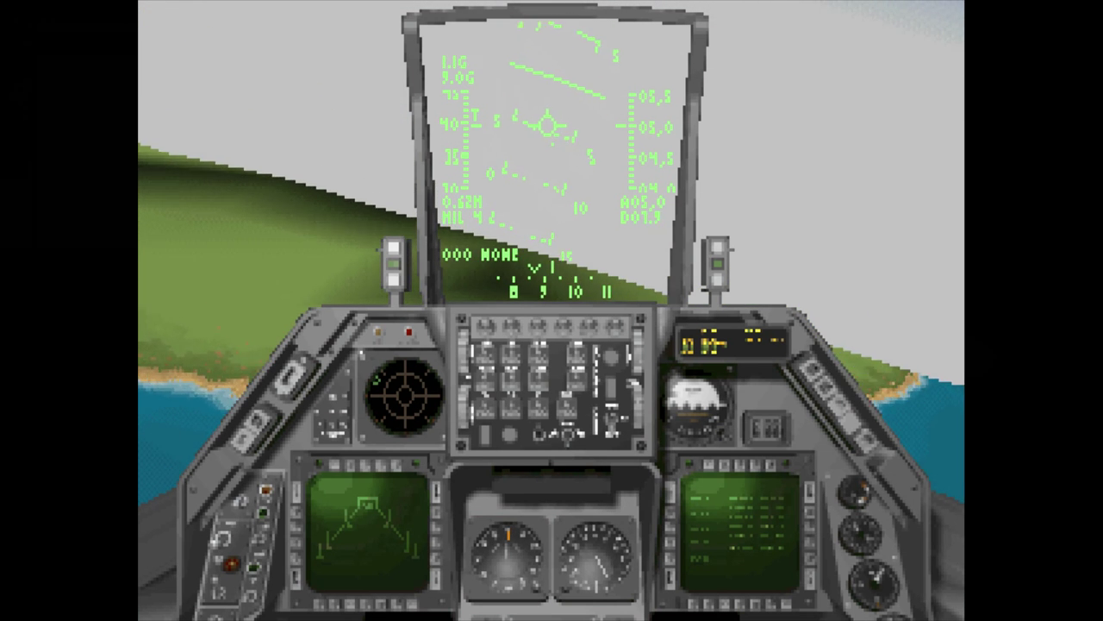
pyautogui.press('KP_8')
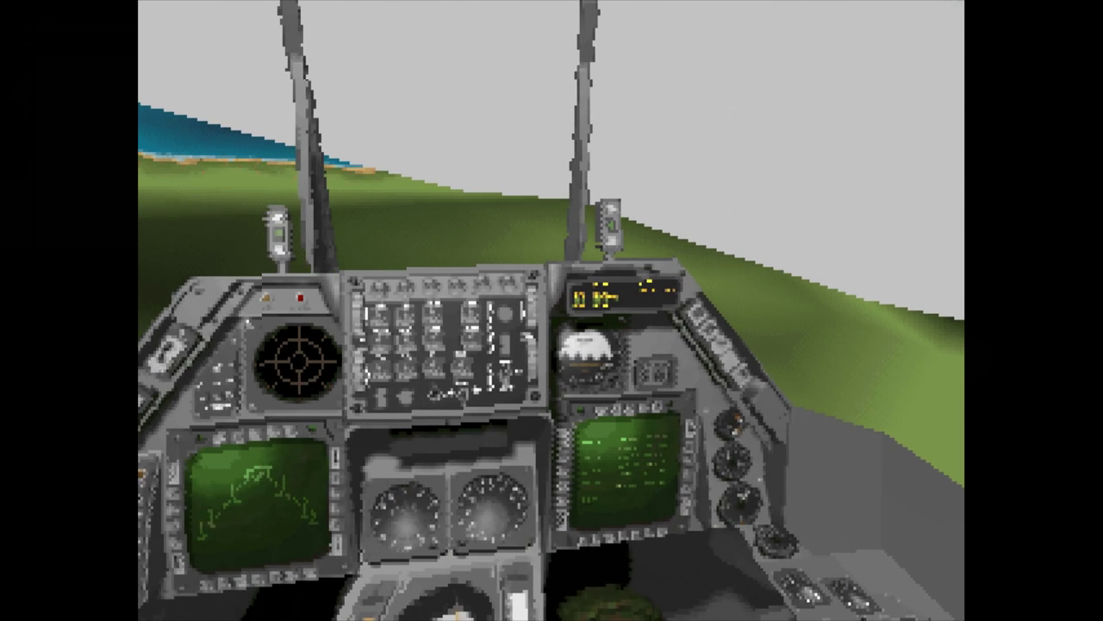
pyautogui.press('KP_5')
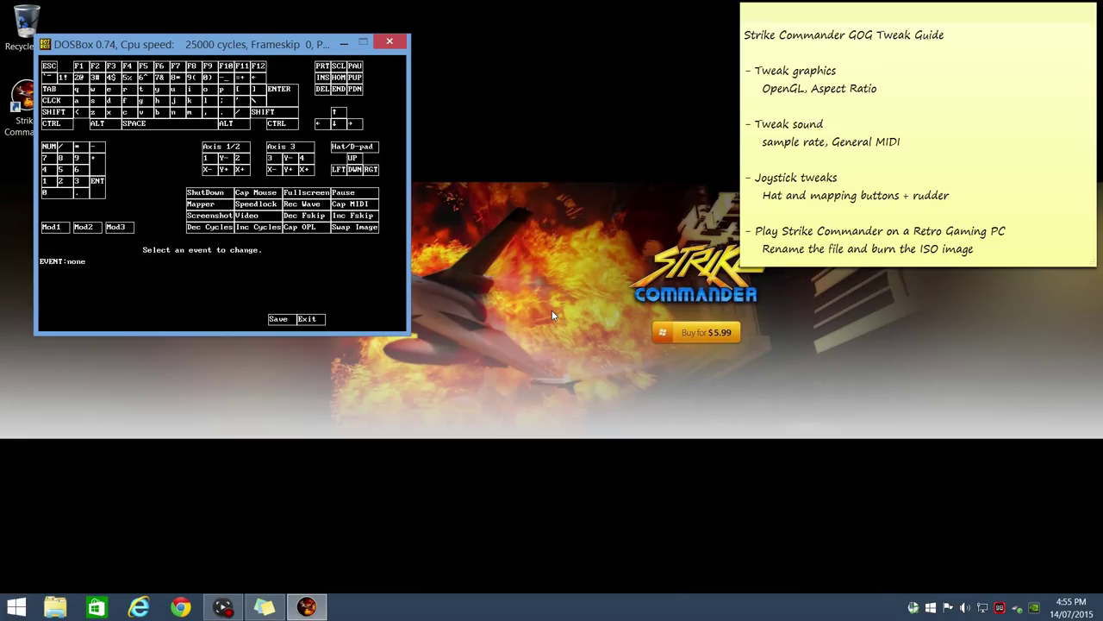
# - Lower the sound volume and bind the L key event to T.16000M Button 0 in the DOSBox mapper
pyautogui.press('XF86AudioLowerVolume')
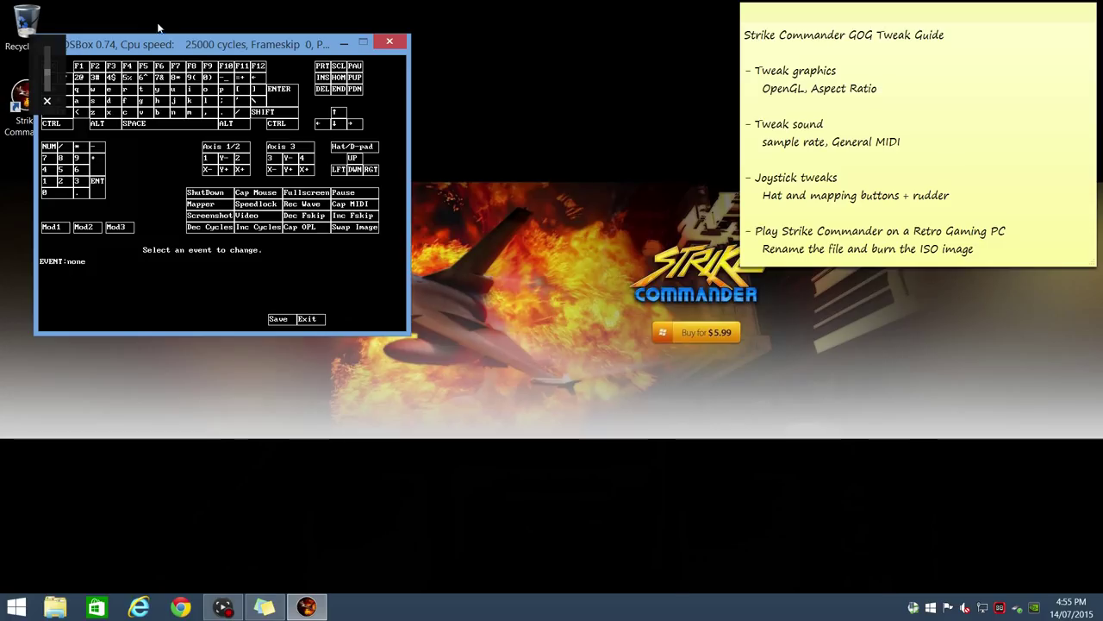
pyautogui.moveTo(179, 48); pyautogui.dragTo(257, 57)
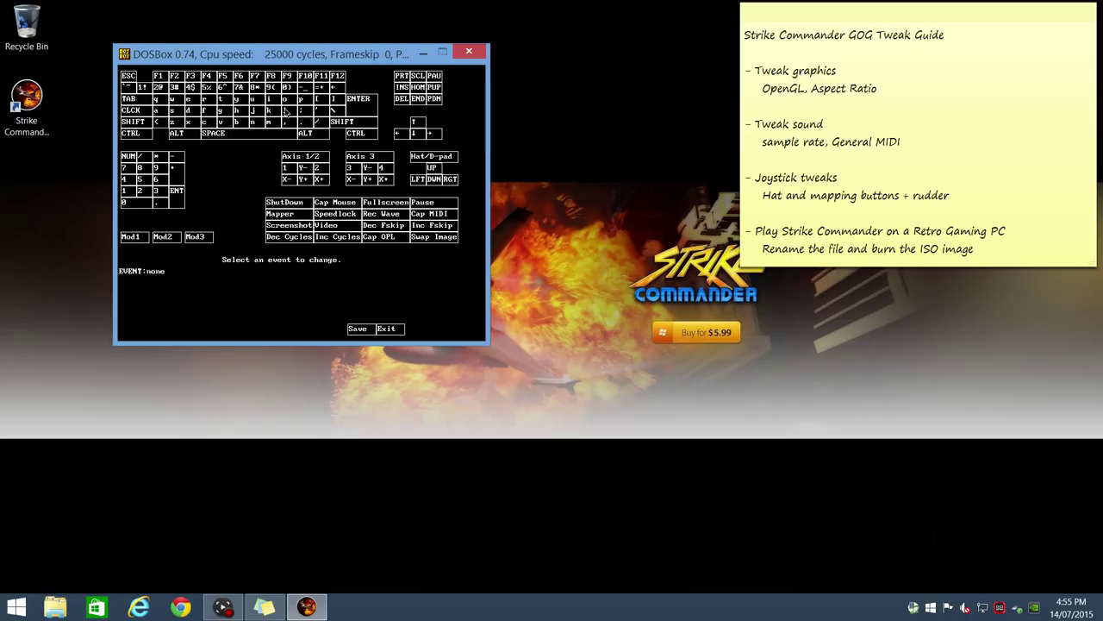
pyautogui.click(290, 110)
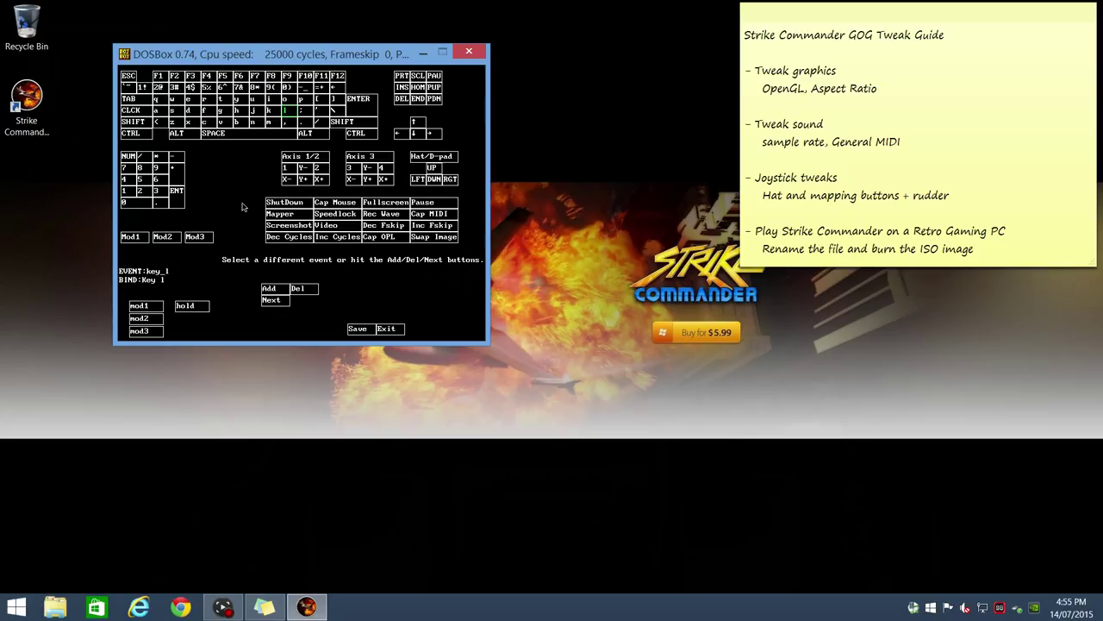
pyautogui.click(269, 289)
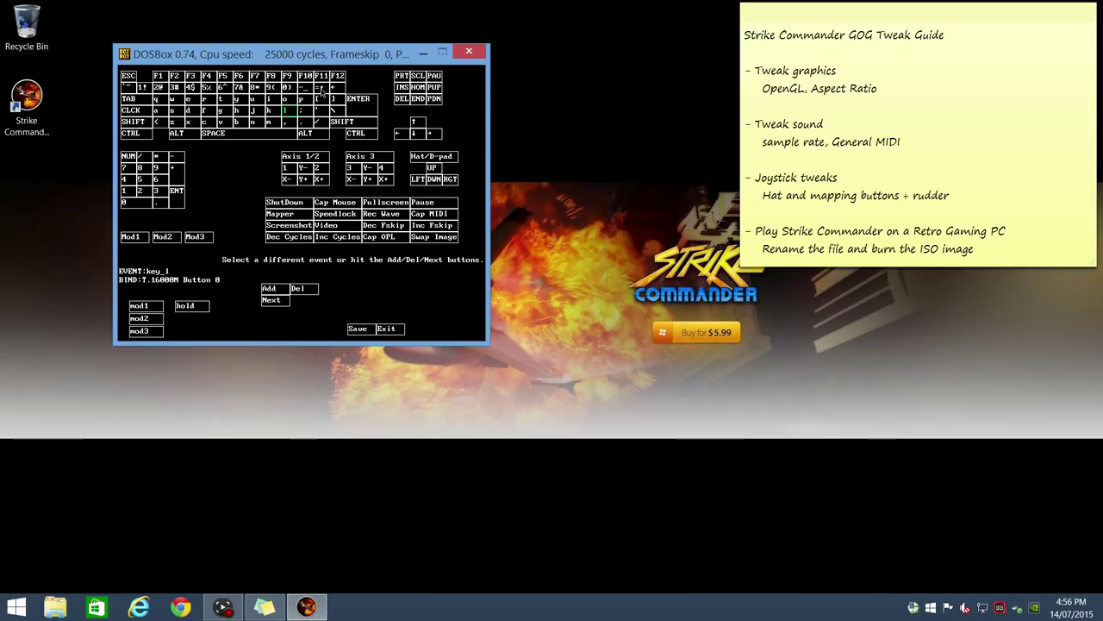
# - Add joystick bindings for the equals and minus key events, using T.16000M Button 3 for minus
pyautogui.click(323, 90)
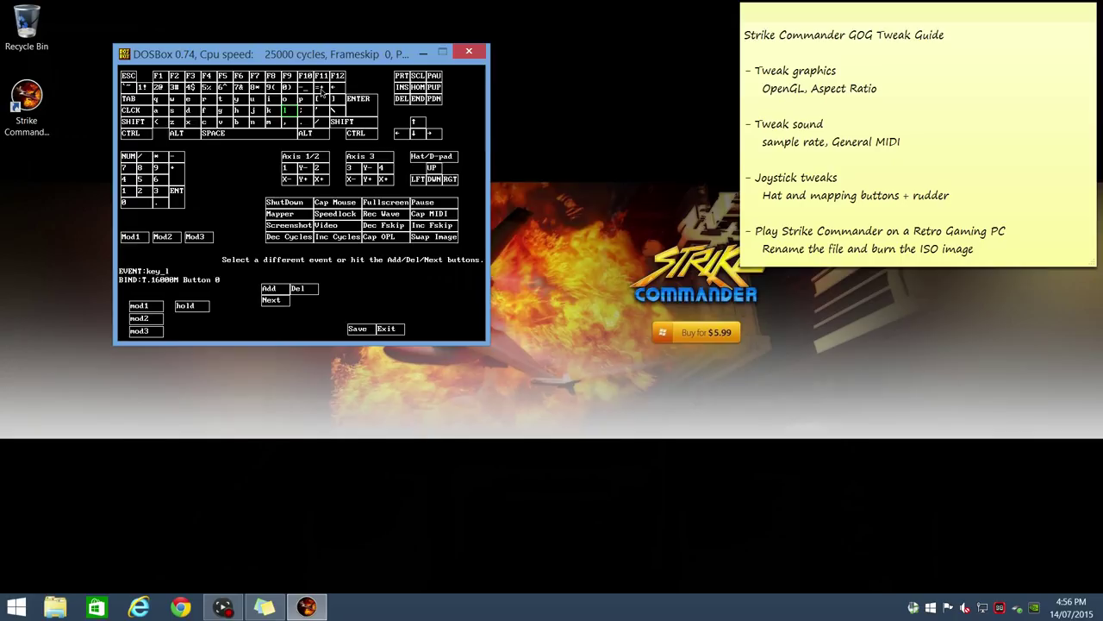
pyautogui.click(272, 288)
pyautogui.click(306, 90)
pyautogui.click(272, 291)
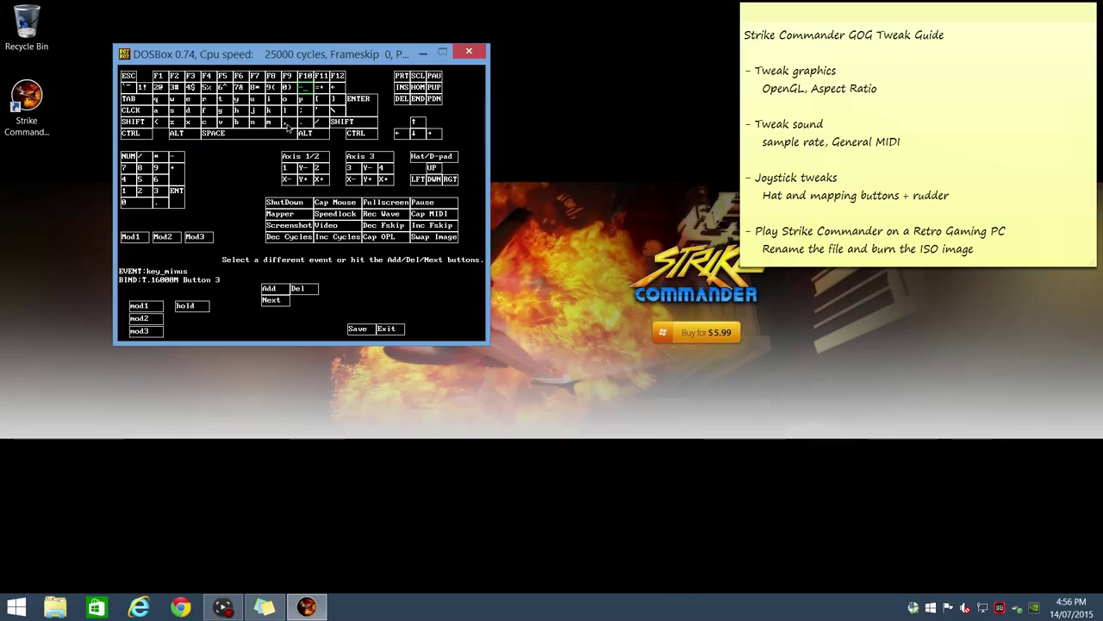
# - Bind the comma key to T.16000M Axis 3- and the period key to Axis 3+, and save the mapper file
pyautogui.click(285, 123)
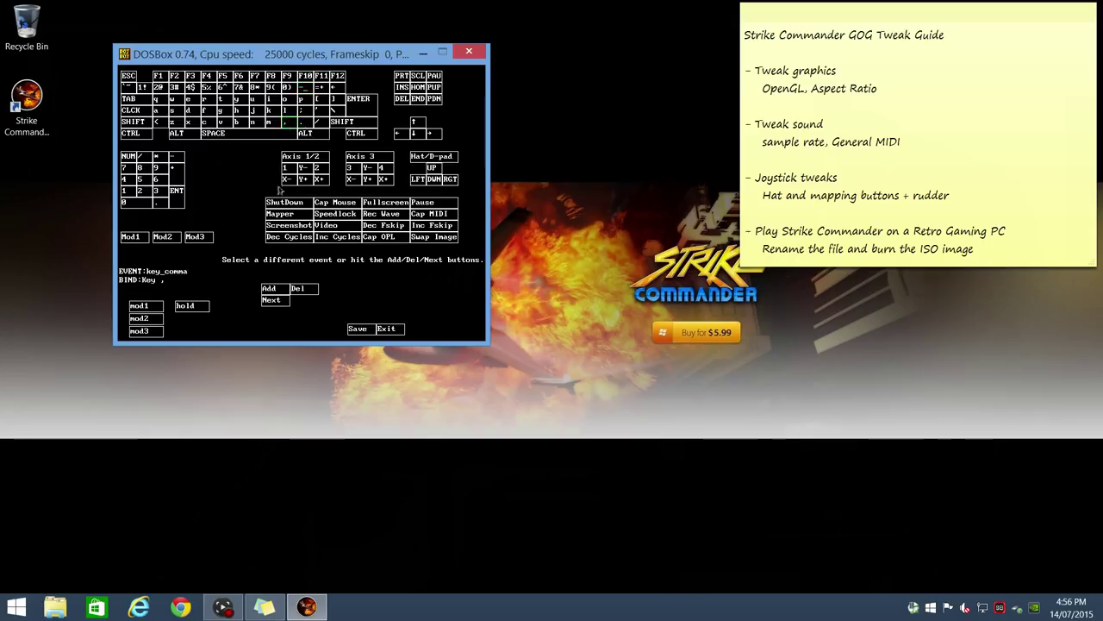
pyautogui.click(270, 288)
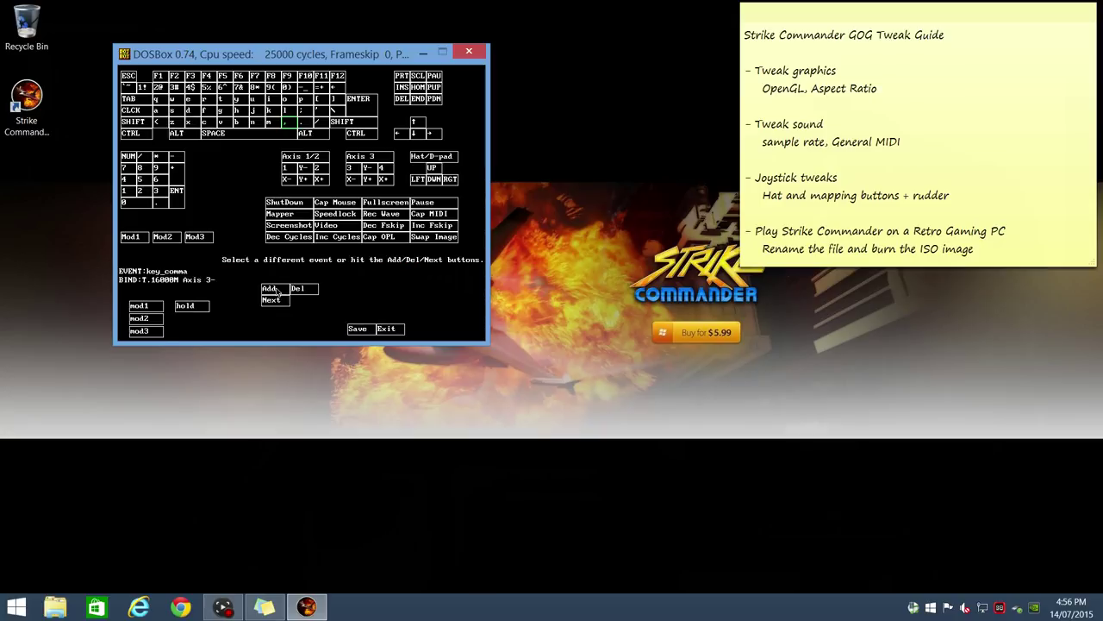
pyautogui.click(303, 124)
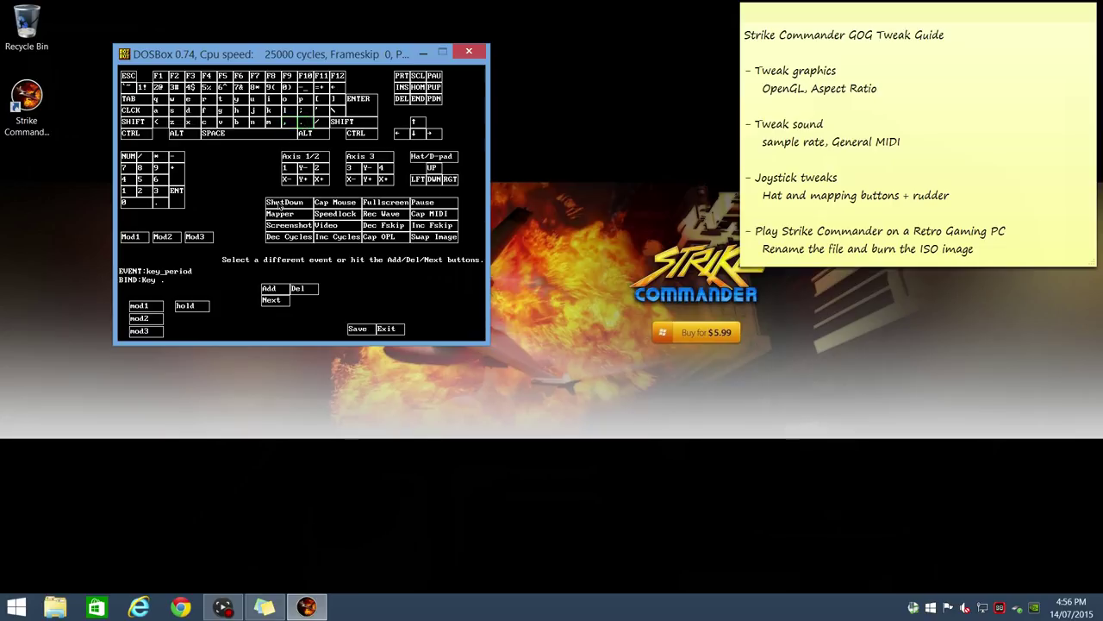
pyautogui.click(270, 289)
pyautogui.click(357, 328)
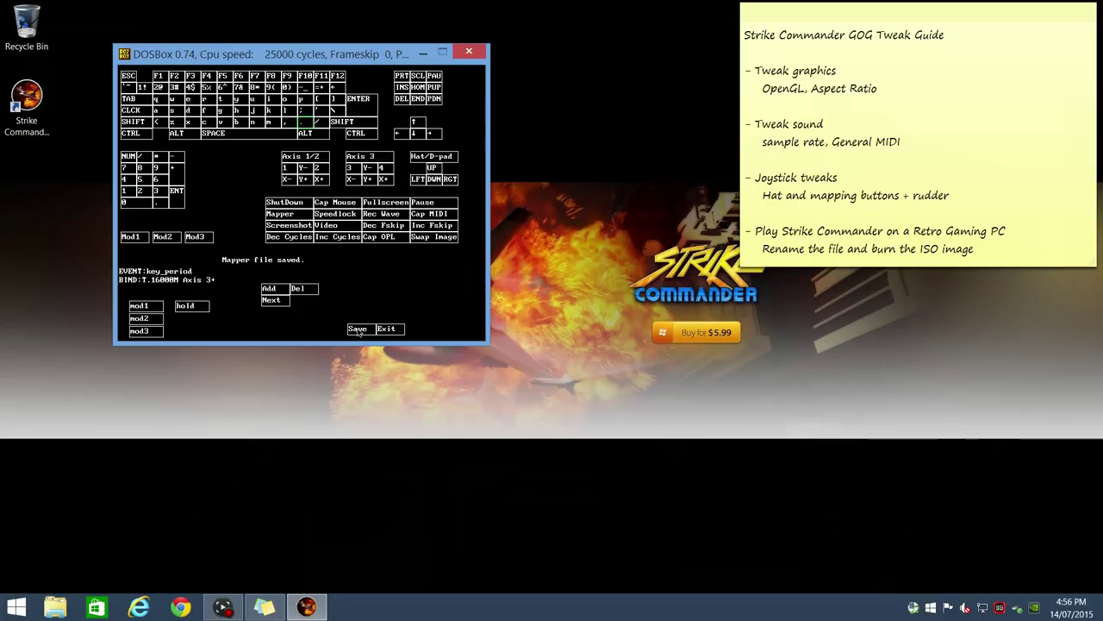
# - Adjust the sound volume and test view panning from the cockpit back in the mission
pyautogui.press('XF86AudioLowerVolume')
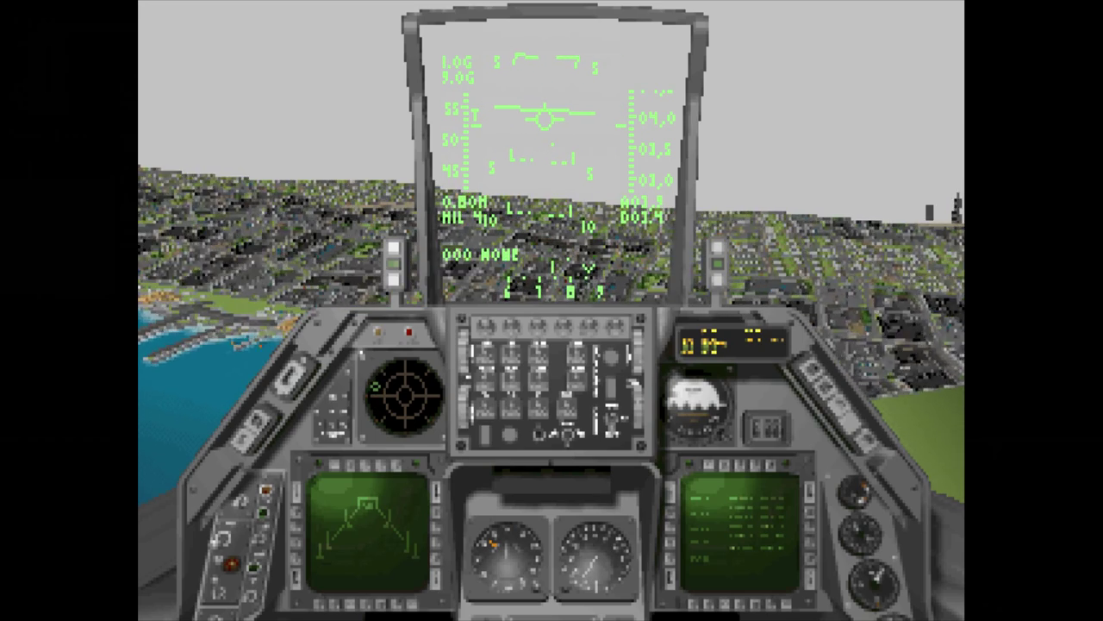
pyautogui.press('KP_4')
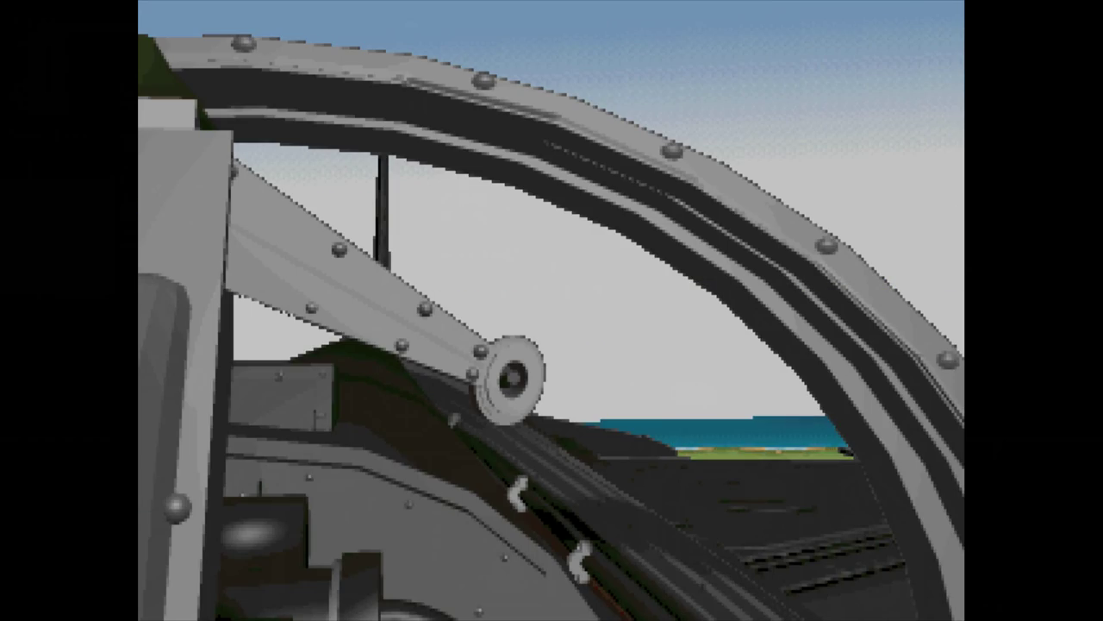
# - Test the in-flight views by panning in the cockpit, lowering the landing gear in external view and returning to the cockpit
pyautogui.press('KP_6')
pyautogui.press('F2')
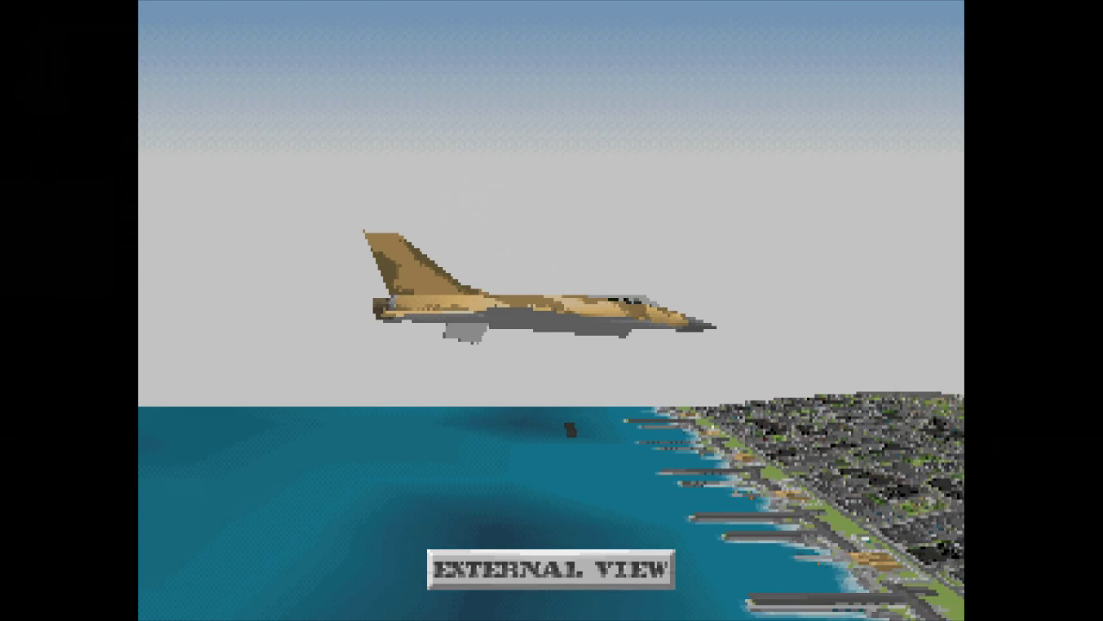
pyautogui.press('g')
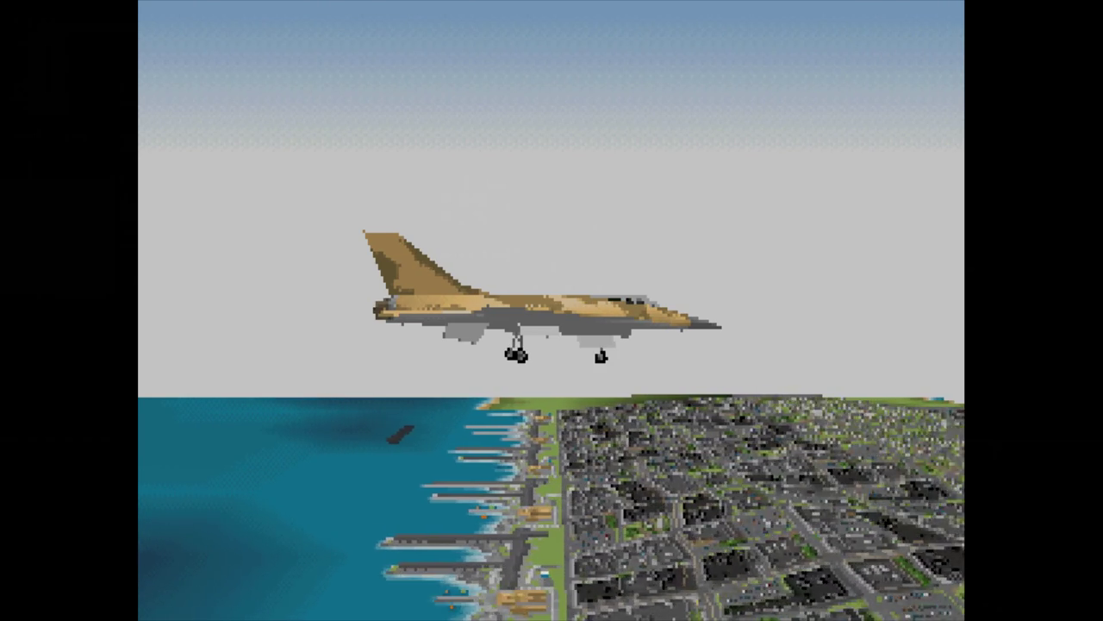
pyautogui.press('F1')
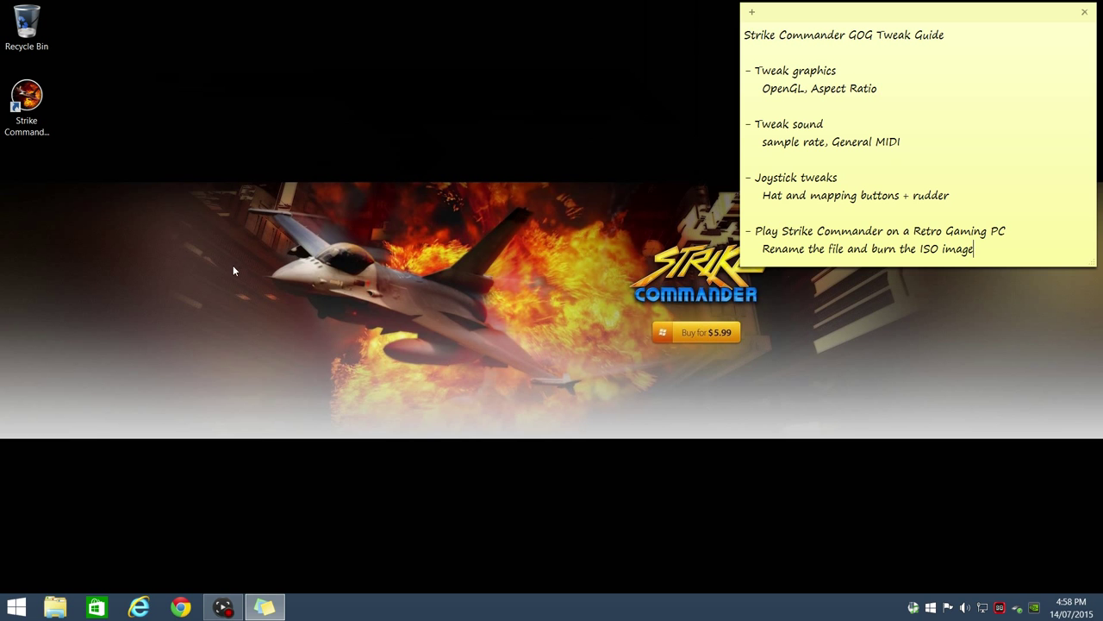
# - Open the Strike Commander folder inside GOG Games in File Explorer
pyautogui.click(55, 607)
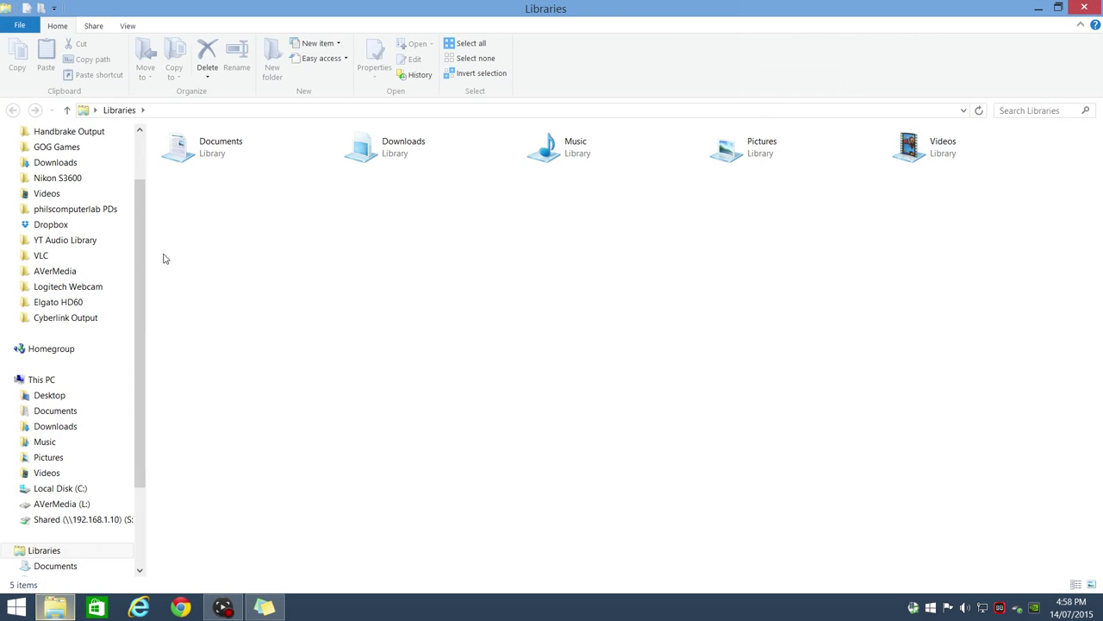
pyautogui.click(60, 148)
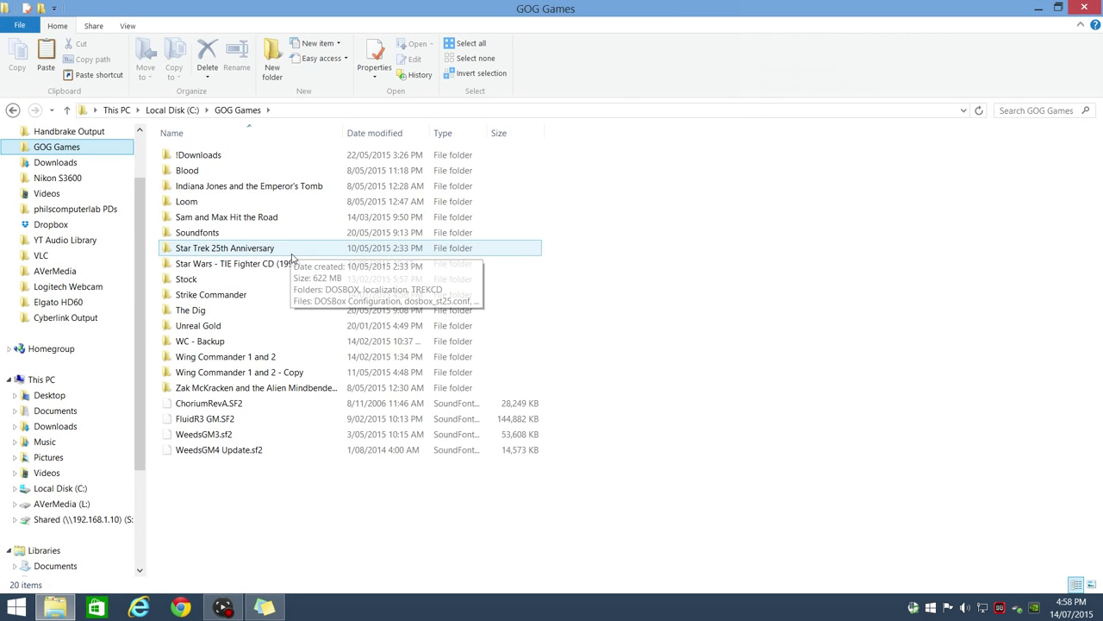
pyautogui.doubleClick(226, 293)
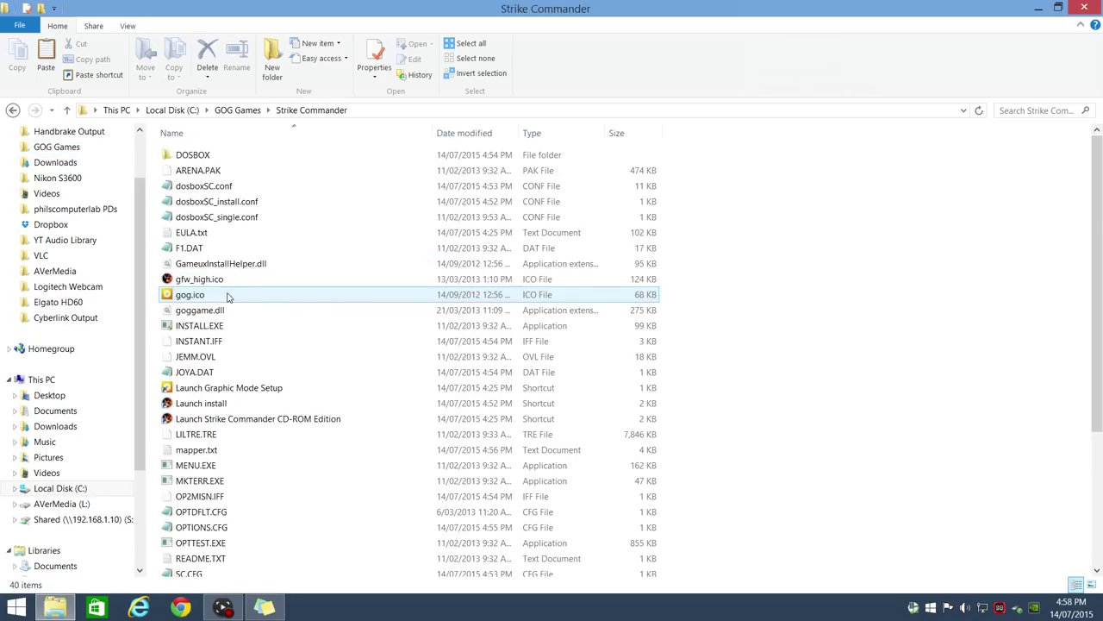
# - Examine the imgmount line in dosboxSC_single.conf for the mounted disc image's file name, and close the file
pyautogui.doubleClick(221, 219)
pyautogui.moveTo(417, 284); pyautogui.dragTo(687, 283)
pyautogui.click(640, 292)
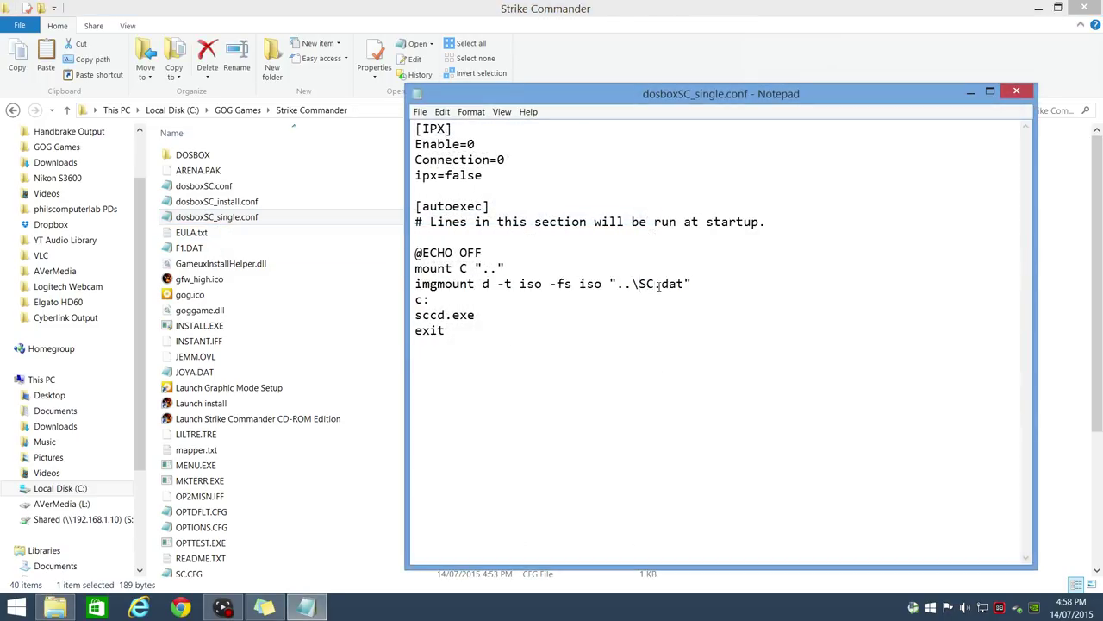
pyautogui.click(1016, 92)
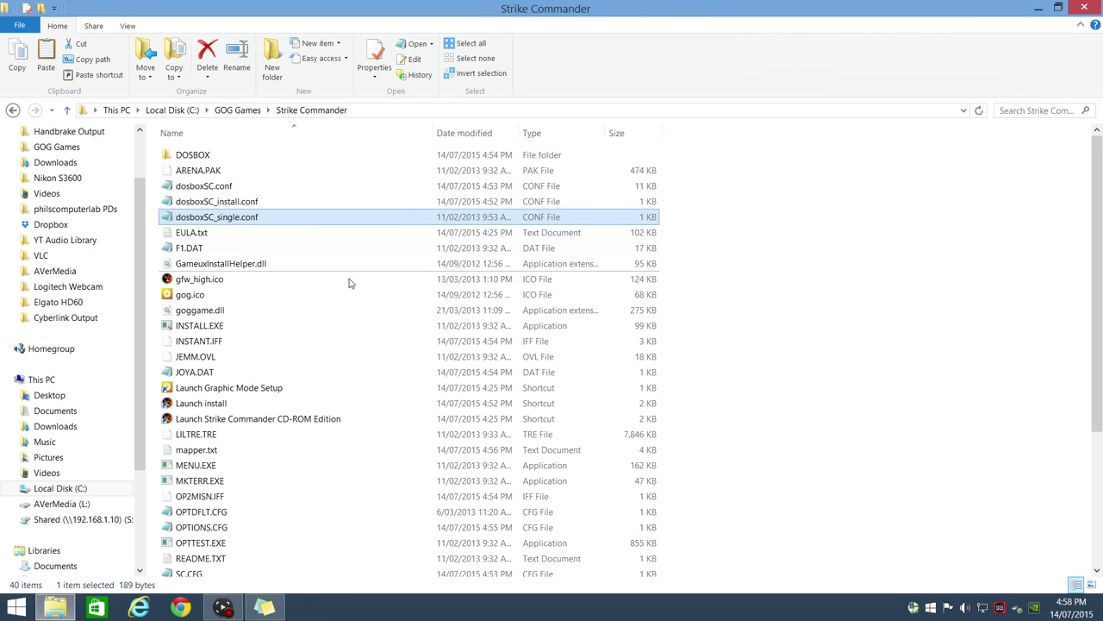
# - Duplicate the SC.dat disc image within the Strike Commander folder
pyautogui.scroll(-3, 279, 405)
pyautogui.scroll(-1, 280, 405)
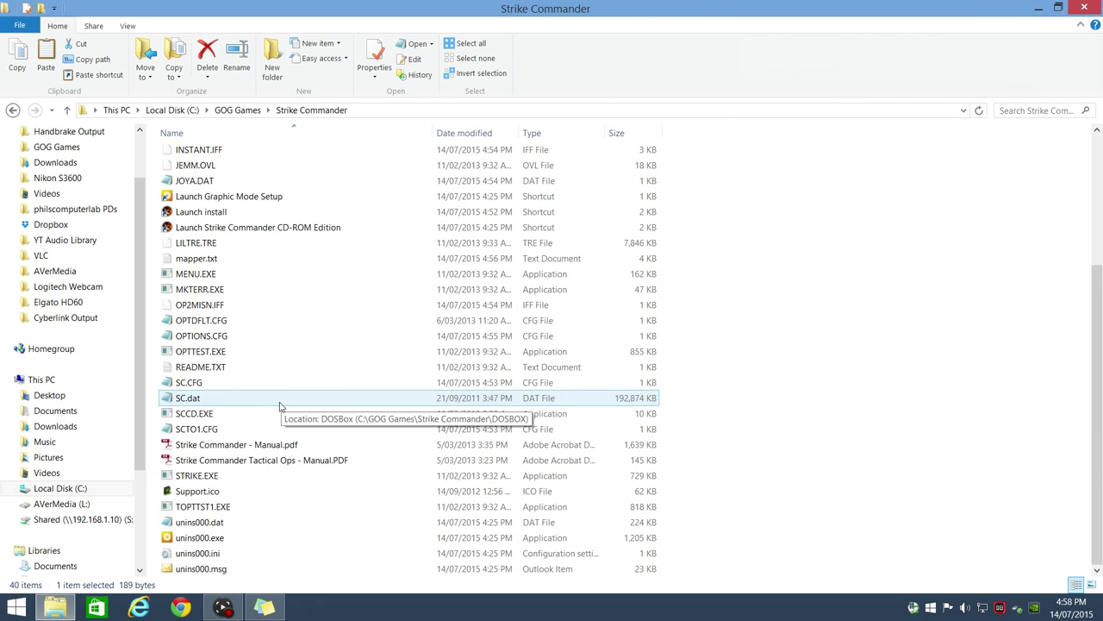
pyautogui.click(191, 401)
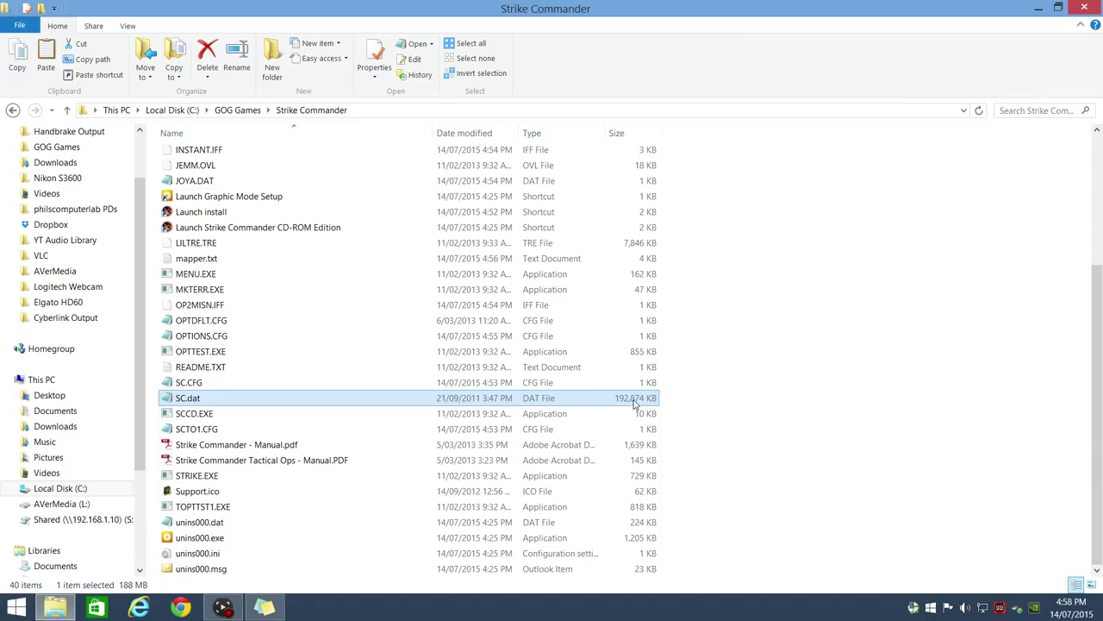
pyautogui.moveTo(192, 402)
pyautogui.press('Down')
pyautogui.press('Up')
pyautogui.hotkey('ctrl', 'c')
pyautogui.hotkey('ctrl', 'v')
# - Rename the copy of SC.dat as SC.iso and accept the file extension change
pyautogui.rightClick(205, 367)
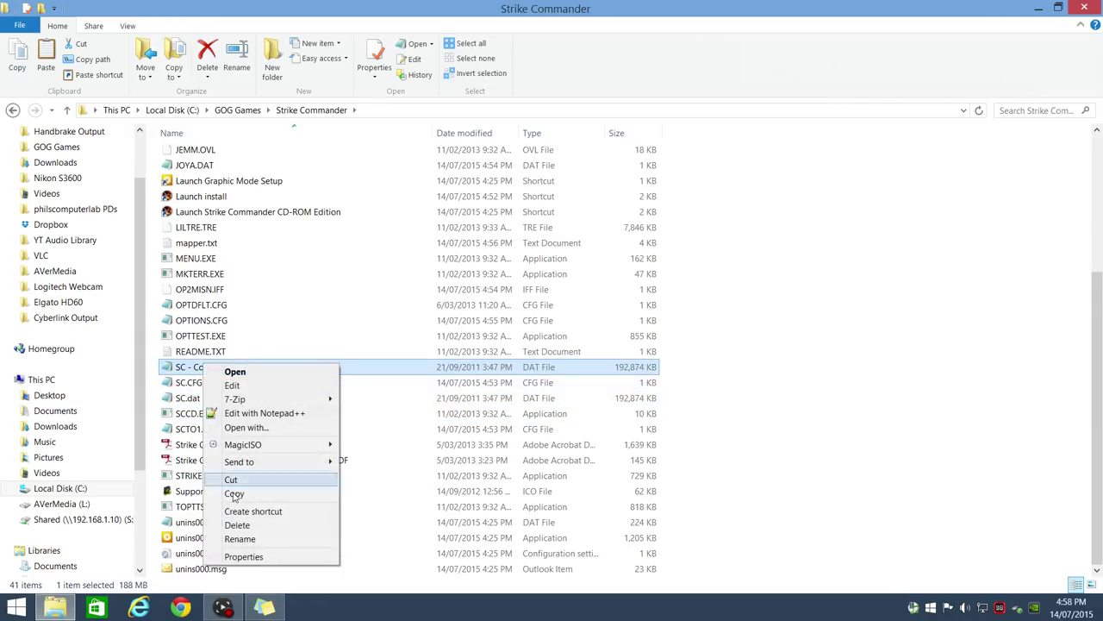
pyautogui.click(234, 538)
pyautogui.press('End')
pyautogui.press('BackSpace')
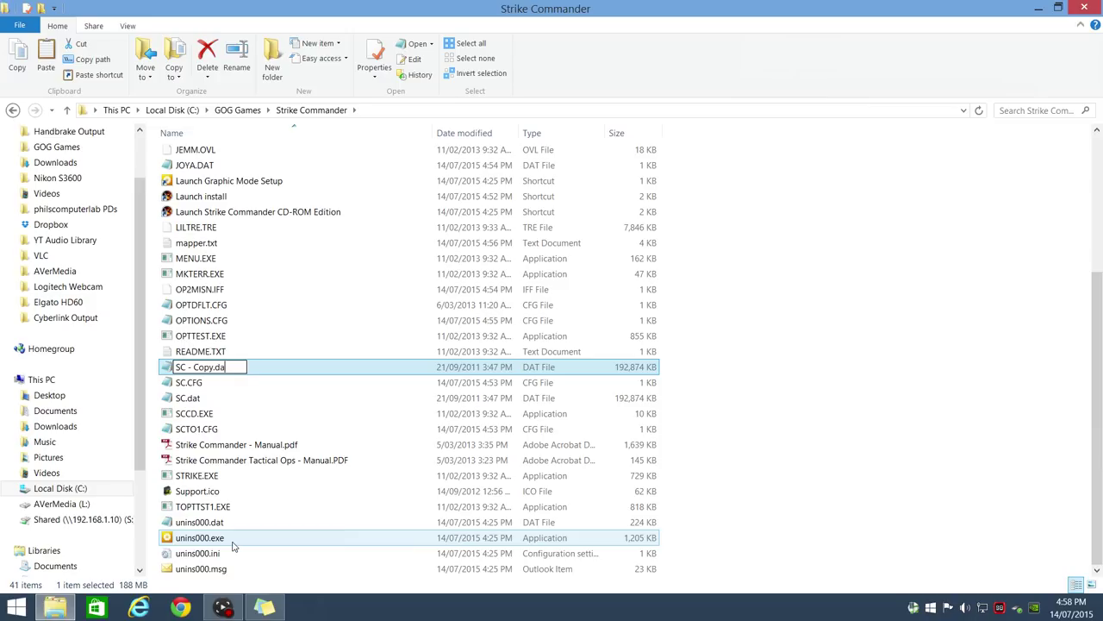
pyautogui.press('BackSpace')
pyautogui.press('BackSpace')
pyautogui.press('BackSpace')
pyautogui.press('BackSpace')
pyautogui.press('BackSpace')
pyautogui.press('BackSpace')
pyautogui.press('BackSpace')
pyautogui.press('BackSpace')
pyautogui.press('BackSpace')
pyautogui.press('BackSpace')
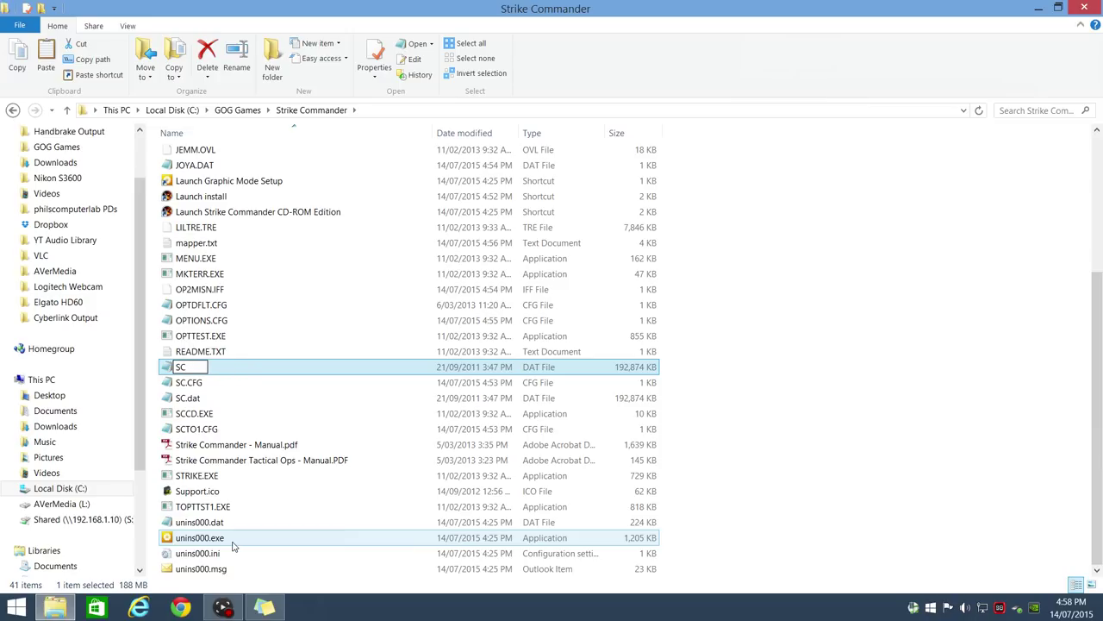
pyautogui.write('.iso')
pyautogui.press('Return')
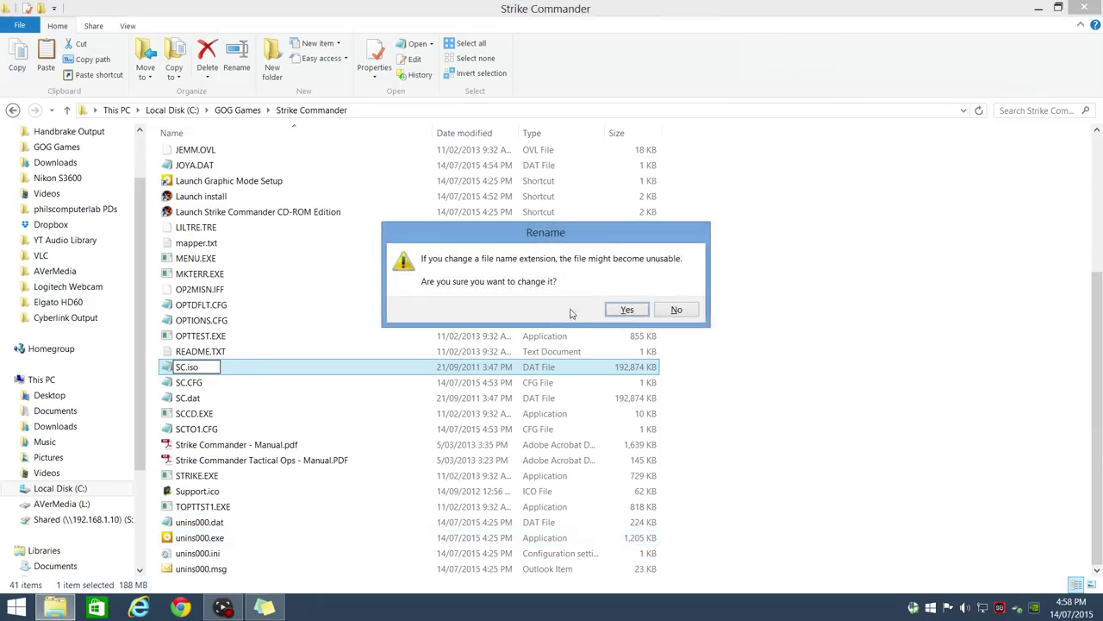
pyautogui.click(626, 309)
# - Search for and launch AnyBurn, and open its function for burning an image file to disc
pyautogui.click(16, 607)
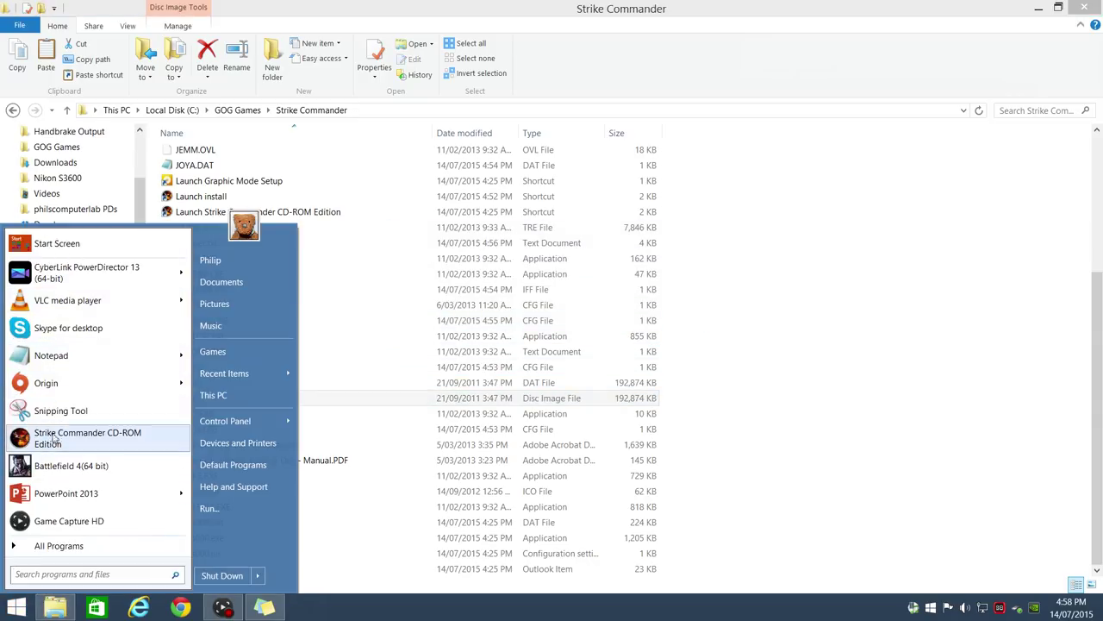
pyautogui.write('dxdiag')
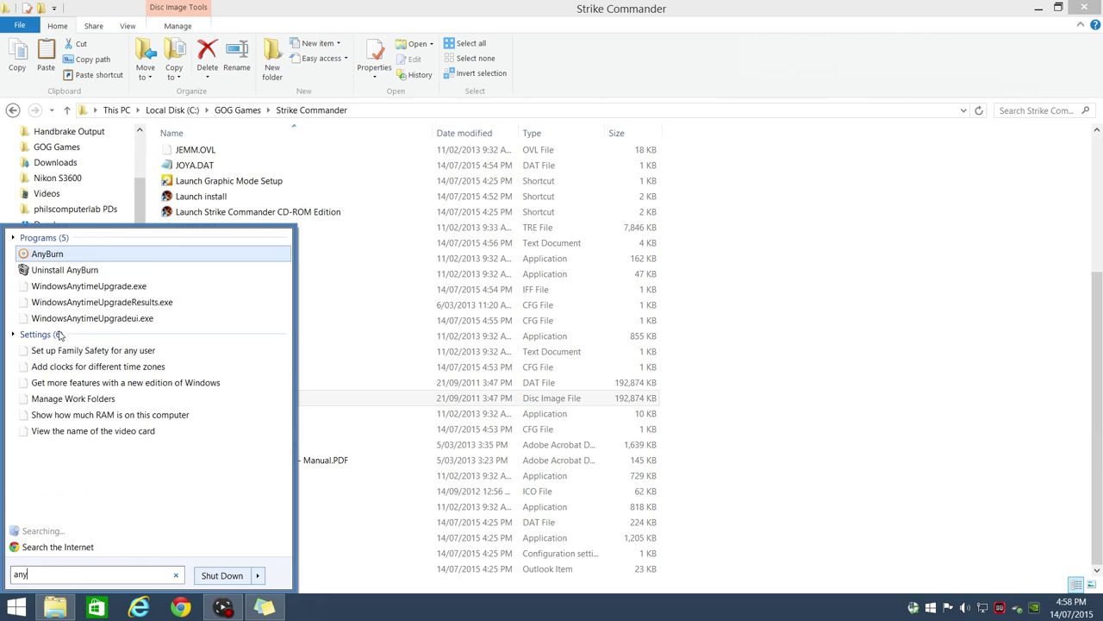
pyautogui.press('Return')
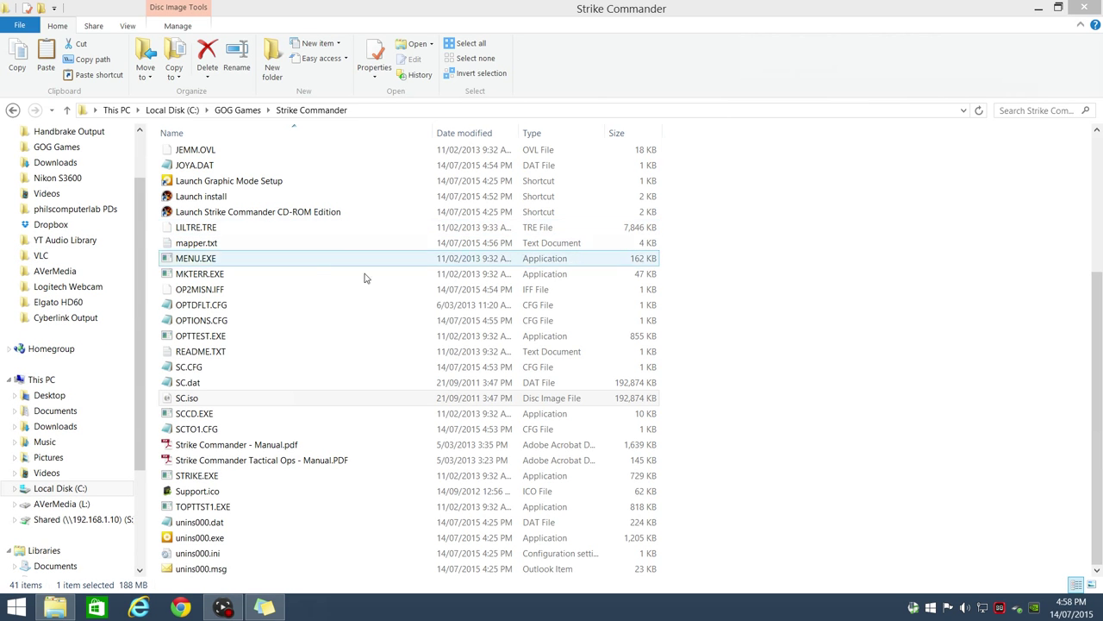
pyautogui.click(453, 241)
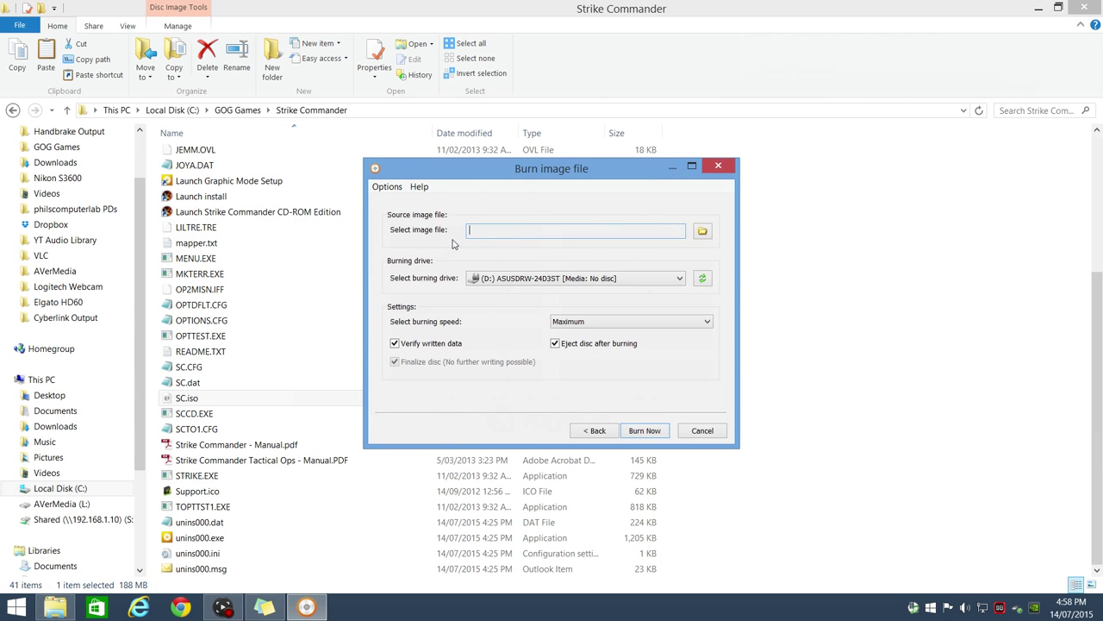
# - Choose SC.iso from the Strike Commander folder as the source image, and close AnyBurn and the folder window without burning
pyautogui.click(702, 230)
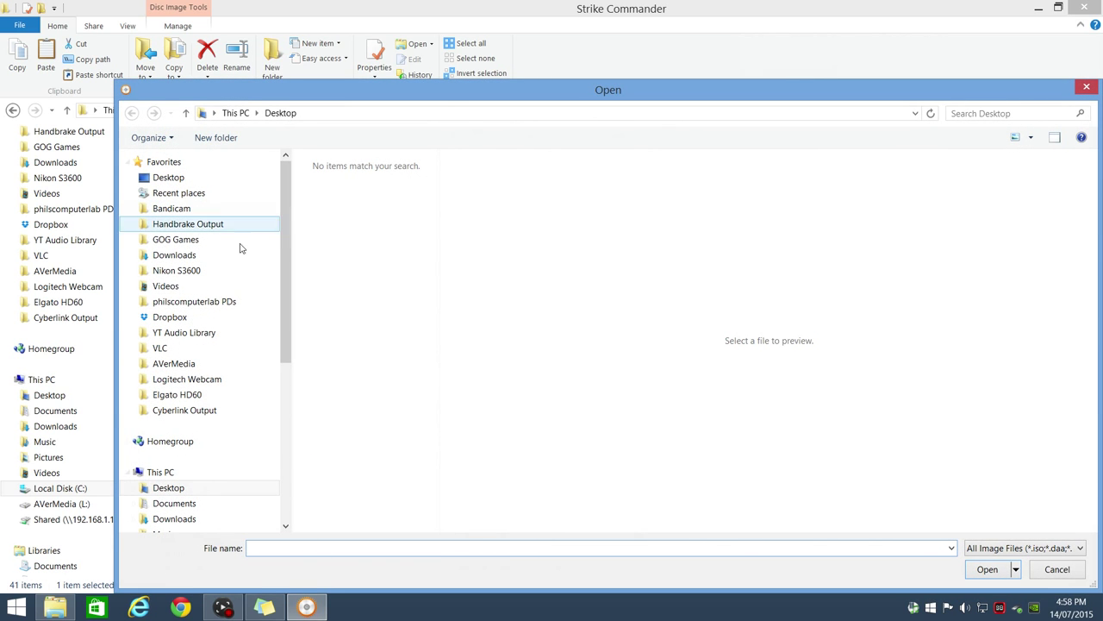
pyautogui.click(175, 239)
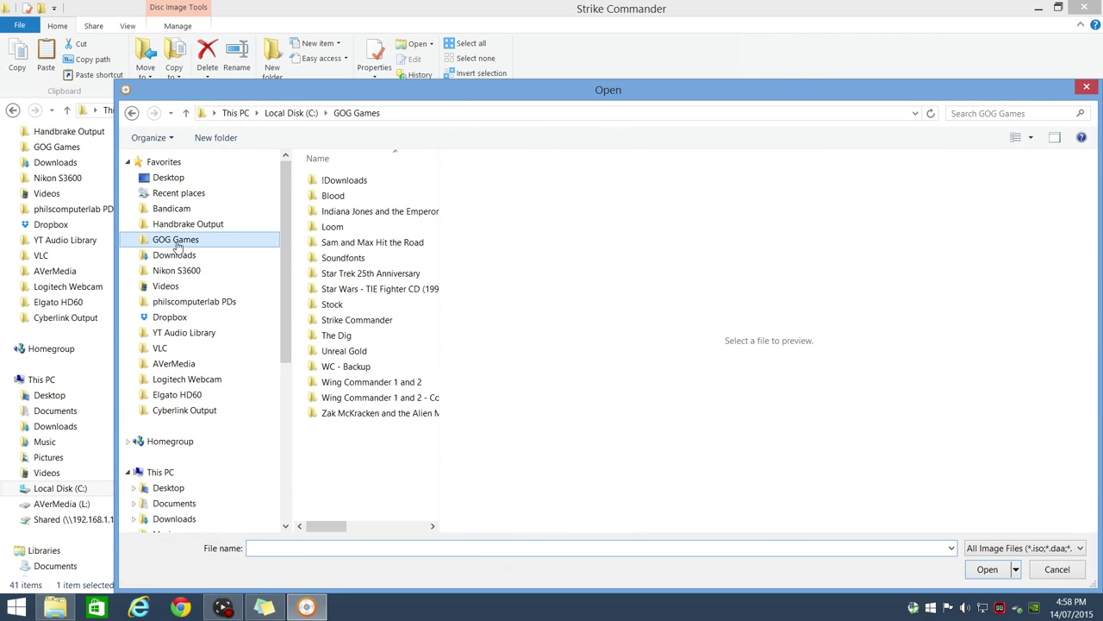
pyautogui.doubleClick(353, 324)
pyautogui.doubleClick(331, 197)
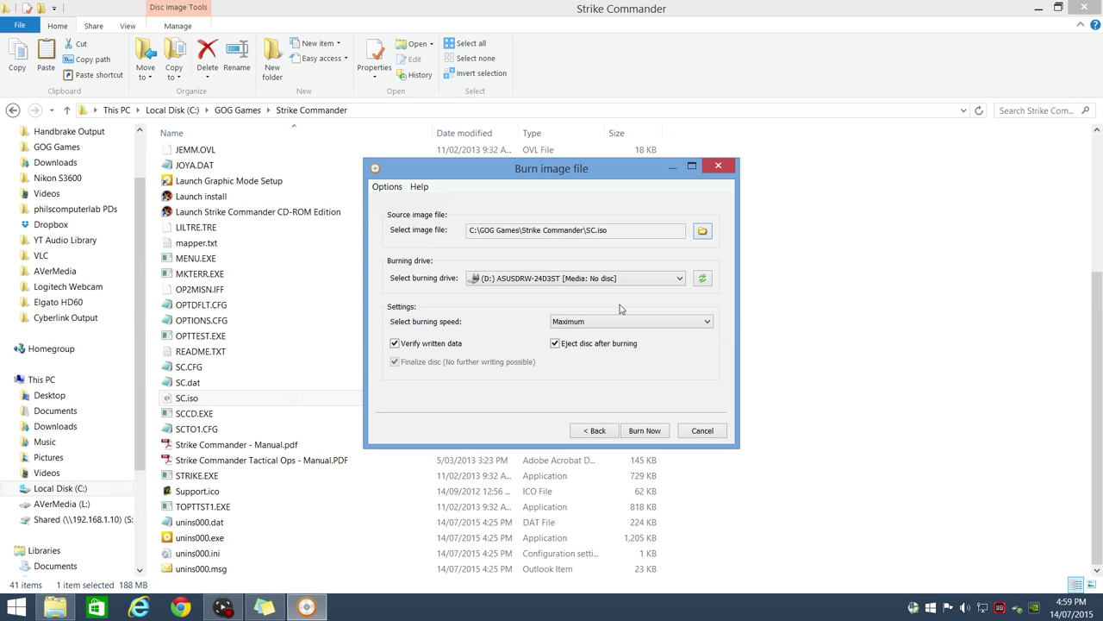
pyautogui.click(718, 166)
pyautogui.click(1075, 6)
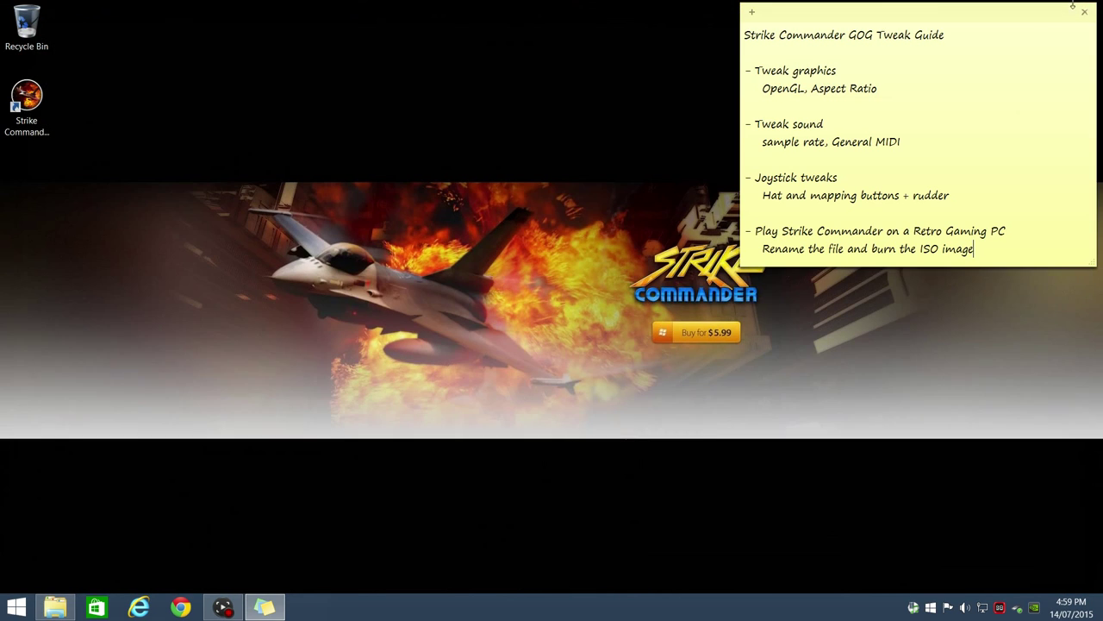